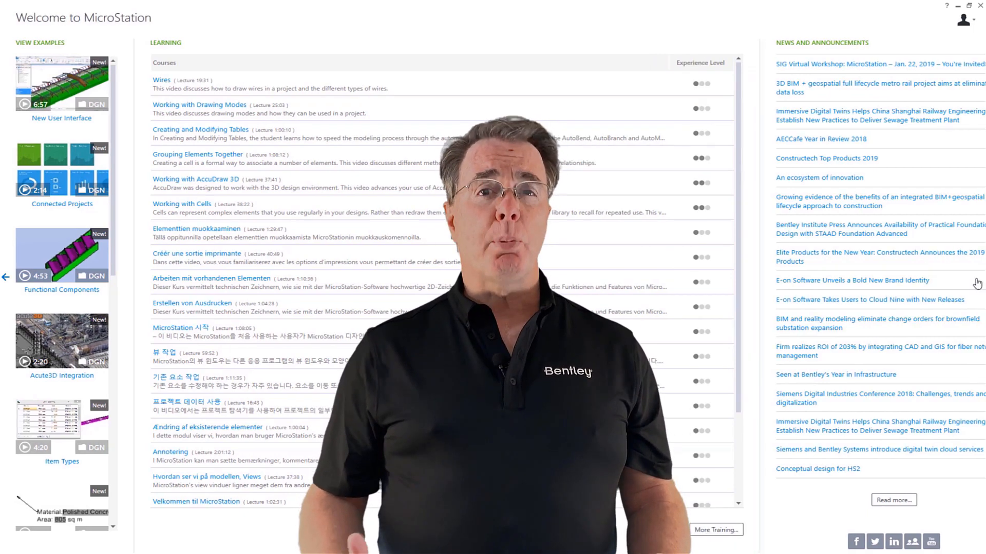
# - Go from the welcome page to the recent files of the MetroStation WorkSet and open Platform.dgn
pyautogui.click(977, 281)
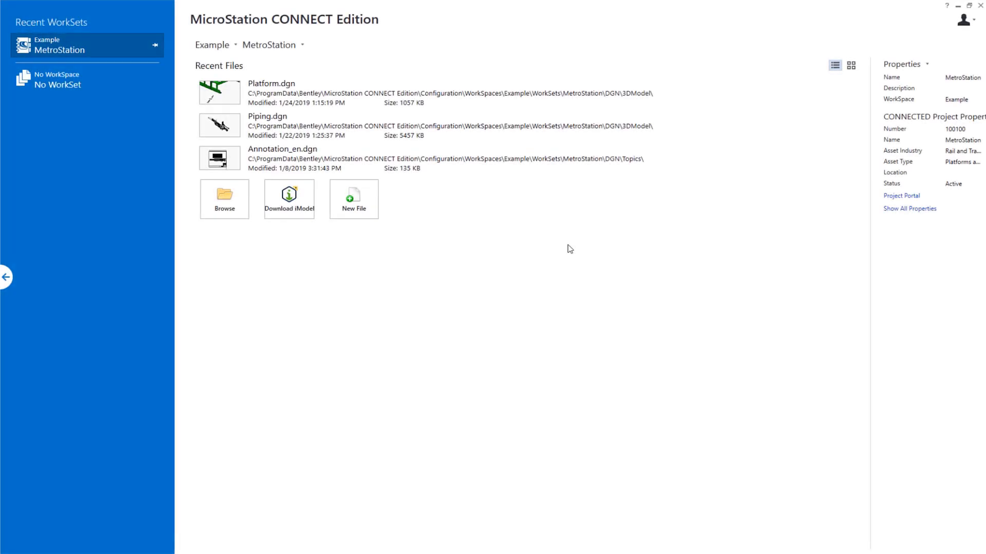
pyautogui.click(219, 98)
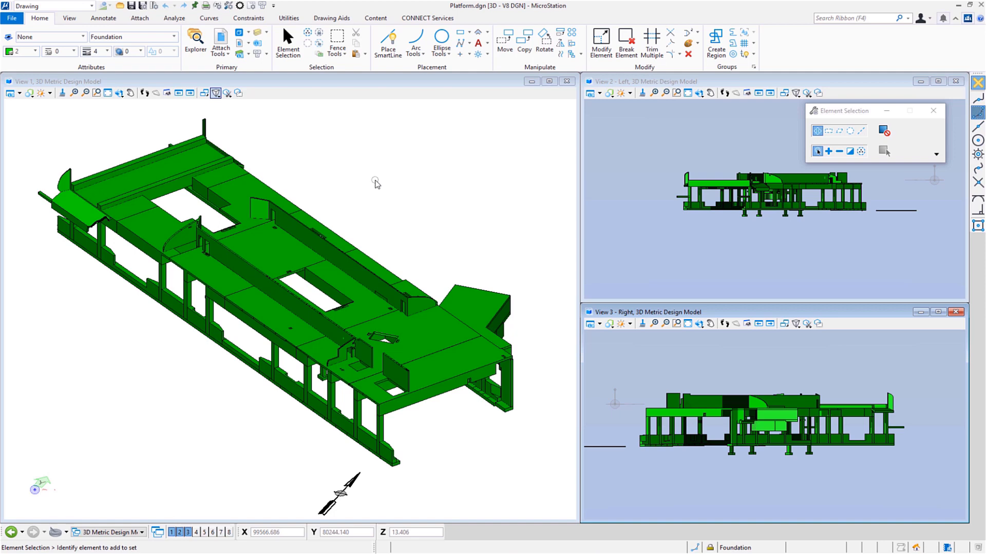
# - Open the view rotation tools as a floating toolbox and place it over the empty area above the model in View 1
pyautogui.click(312, 86)
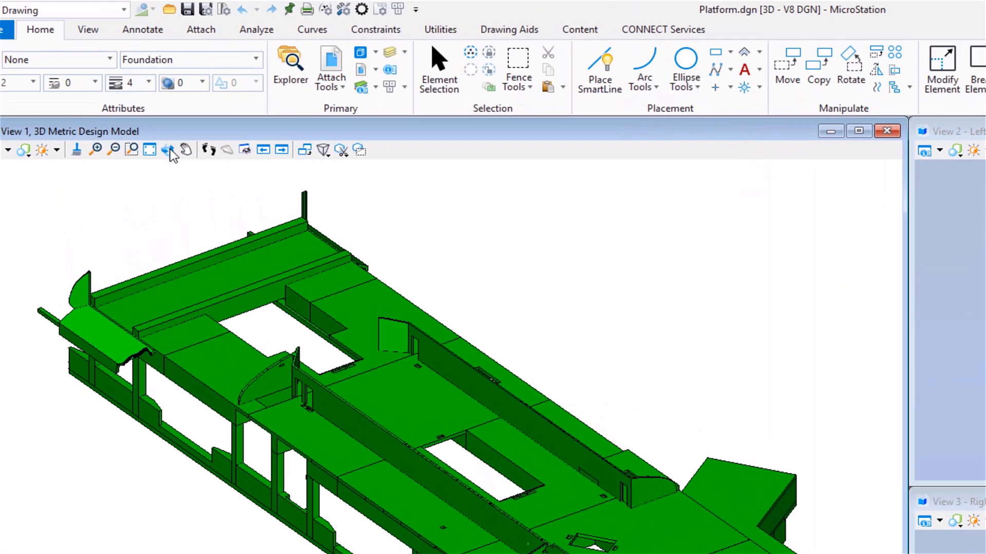
pyautogui.click(118, 93)
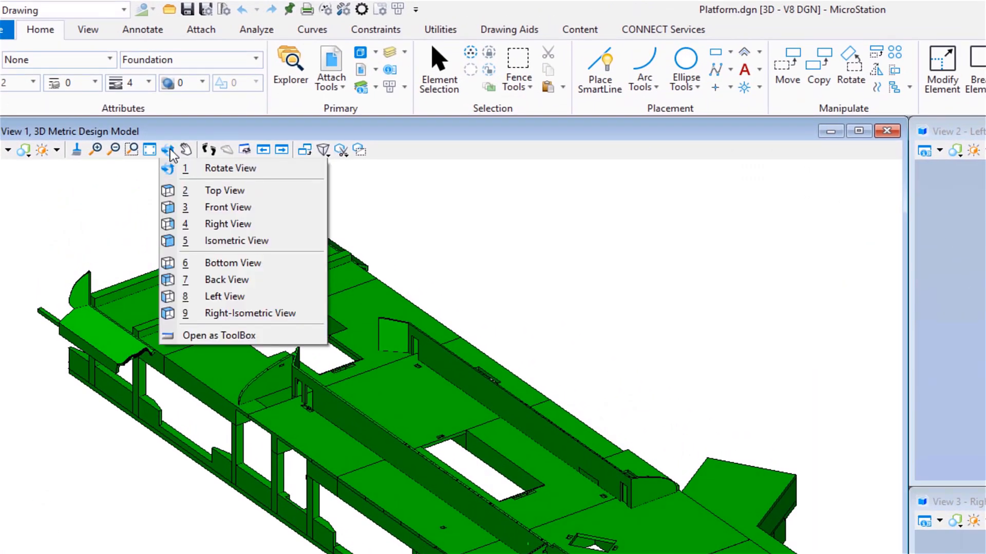
pyautogui.click(203, 335)
pyautogui.moveTo(378, 323); pyautogui.dragTo(639, 206)
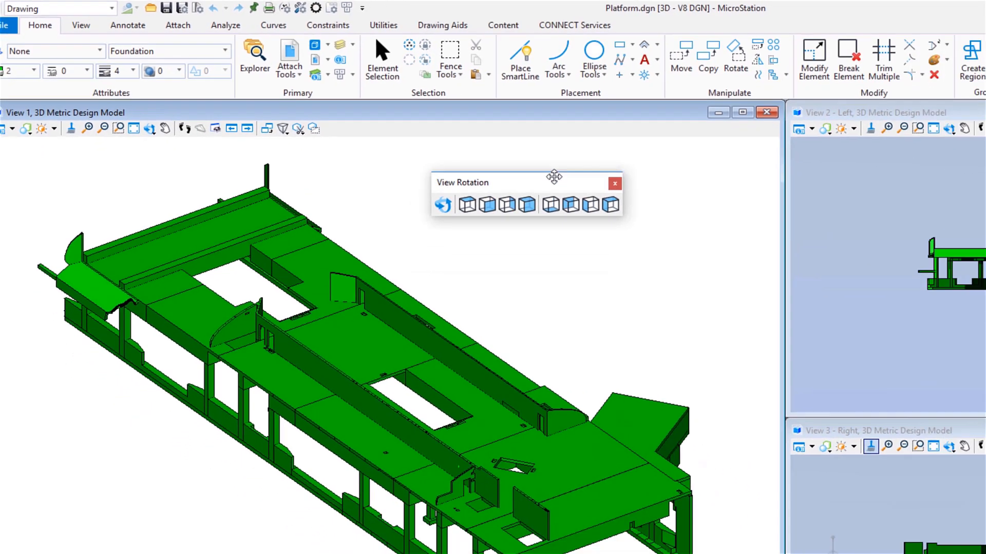
pyautogui.moveTo(554, 177); pyautogui.dragTo(596, 150)
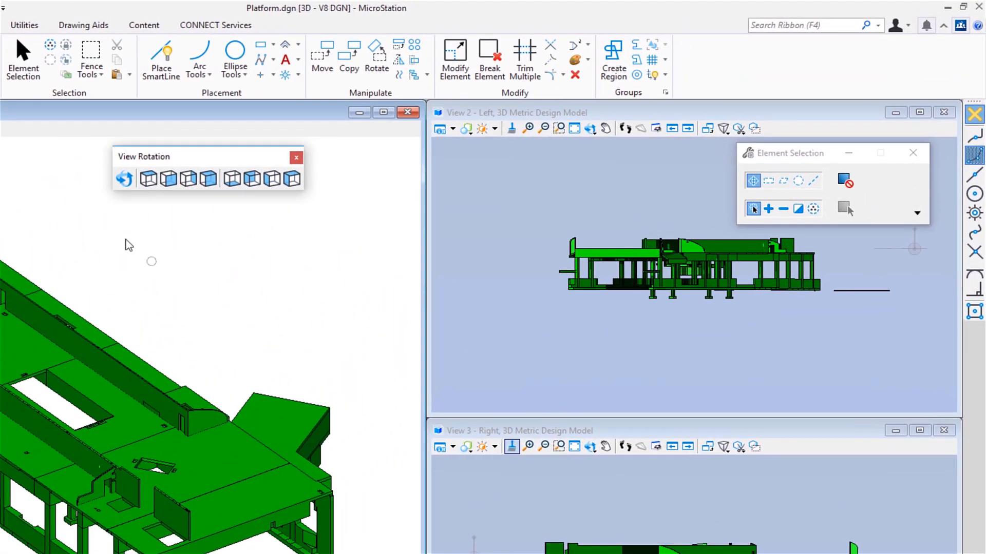
# - Try rotating View 1 freely with Rotate View using the Dynamic method
pyautogui.click(123, 179)
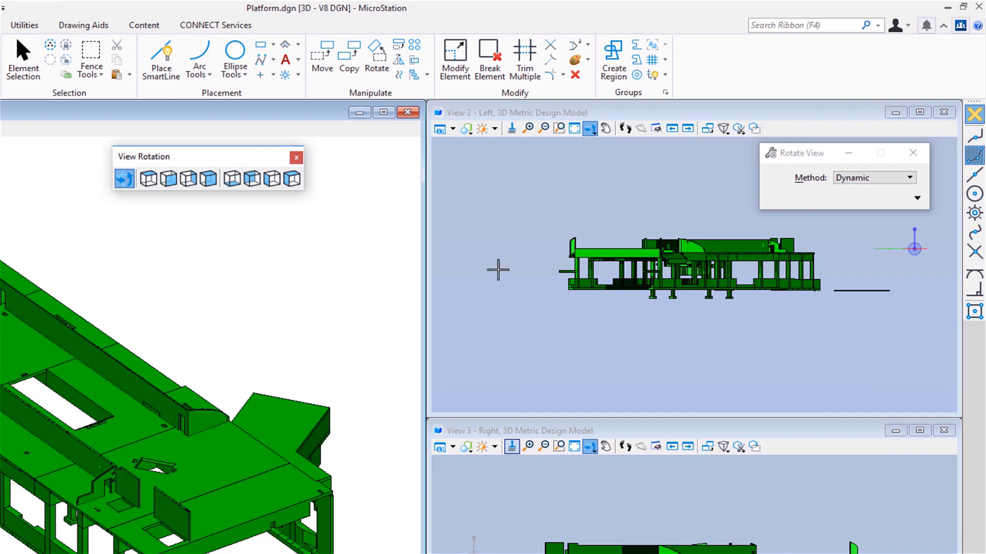
pyautogui.click(905, 180)
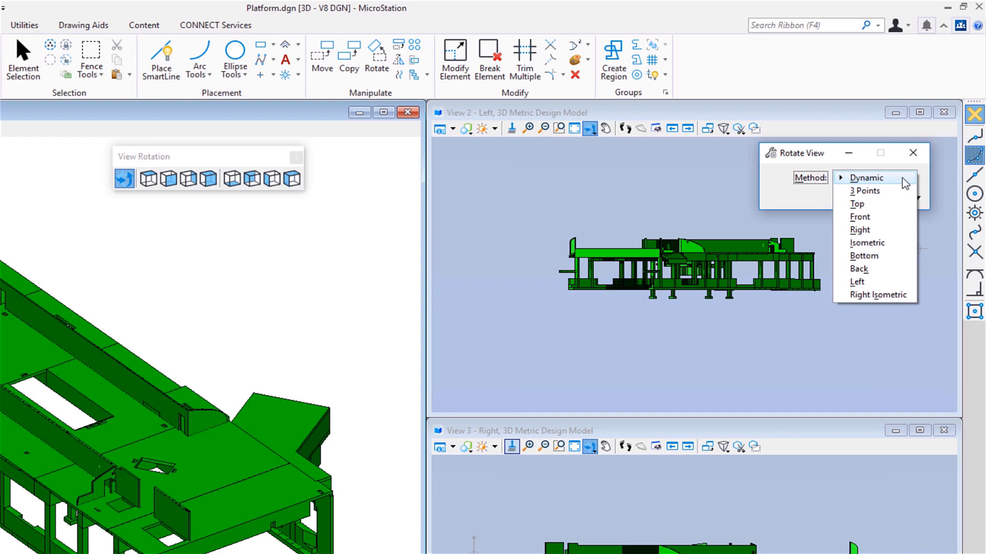
pyautogui.click(903, 178)
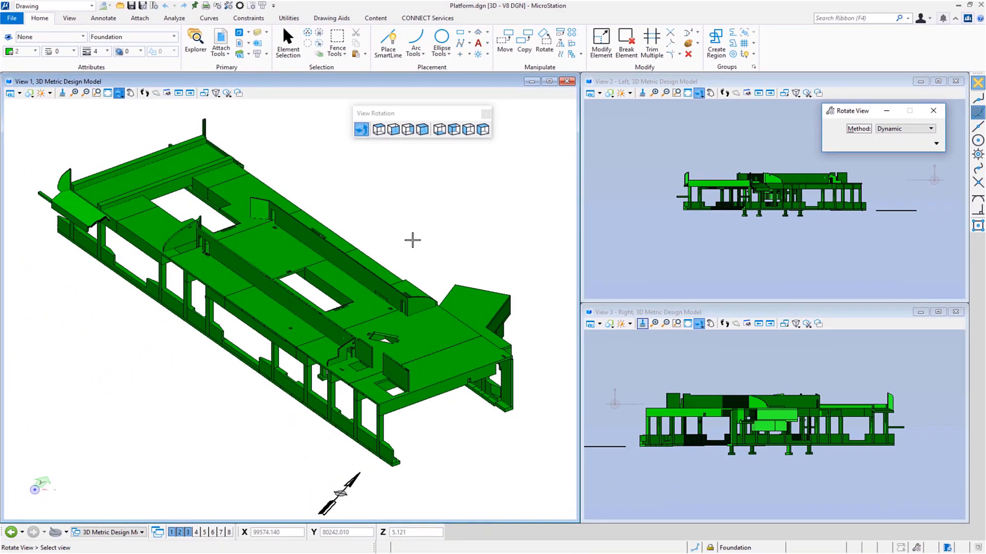
pyautogui.click(378, 217)
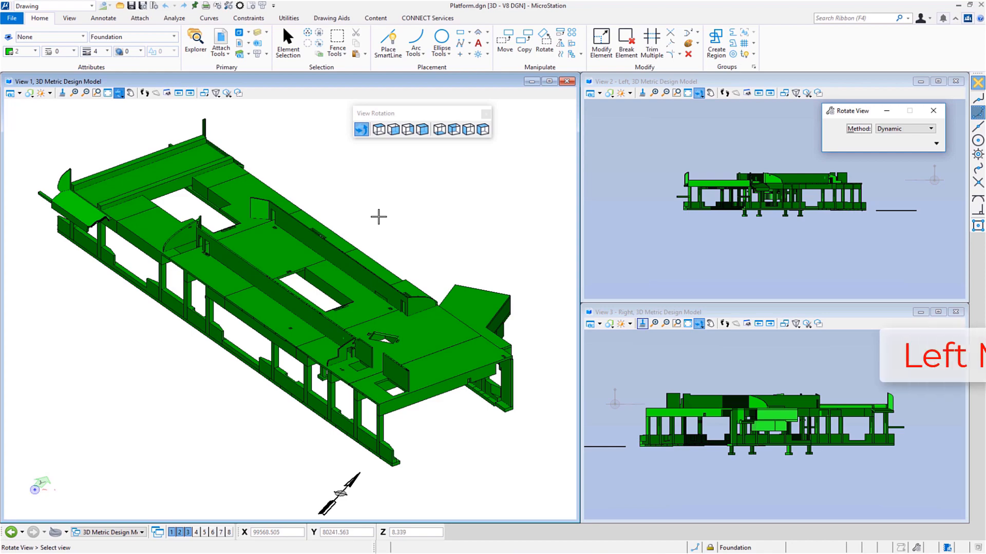
pyautogui.moveTo(378, 217); pyautogui.dragTo(409, 207)
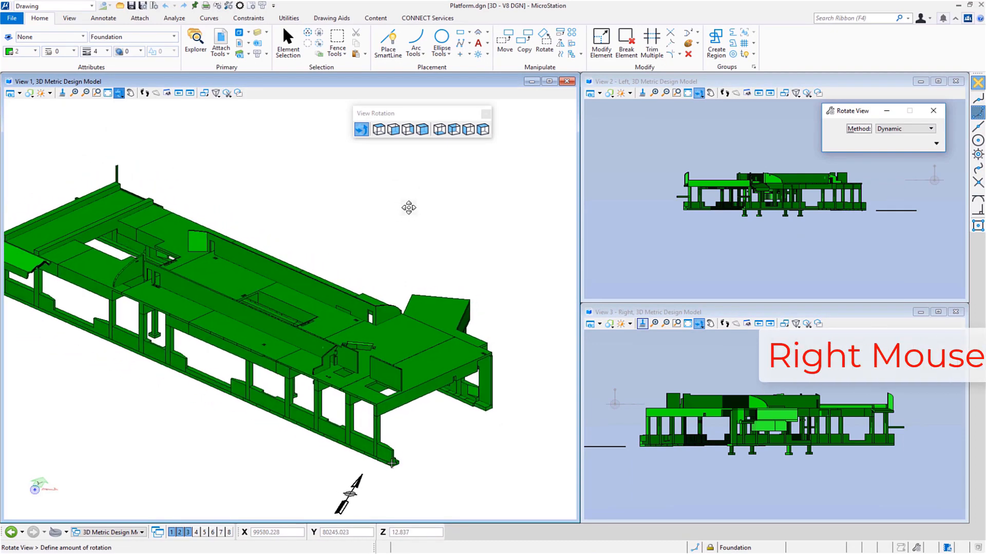
pyautogui.rightClick(408, 207)
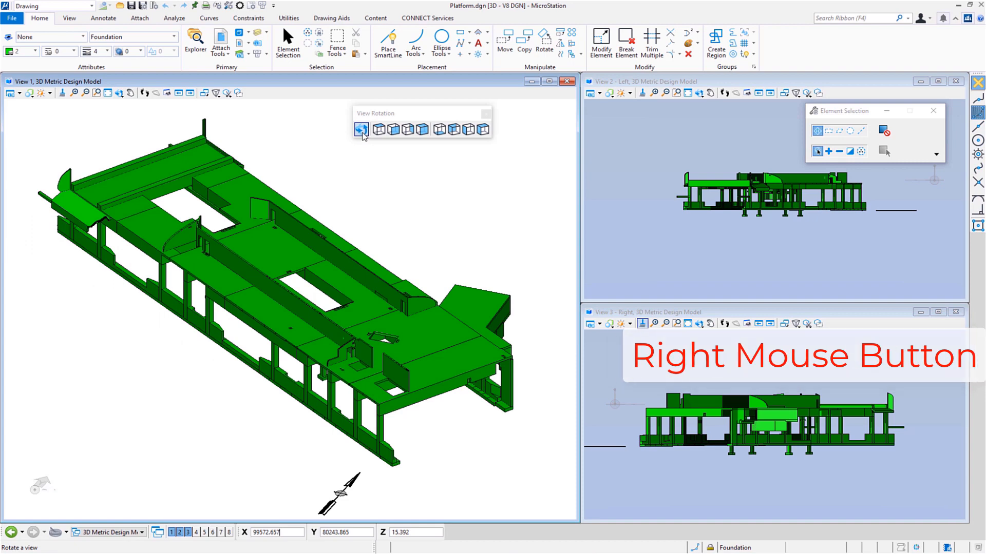
# - Rotate View 1 dynamically around a pivot point snapped on the platform's lower foundation edge
pyautogui.click(362, 130)
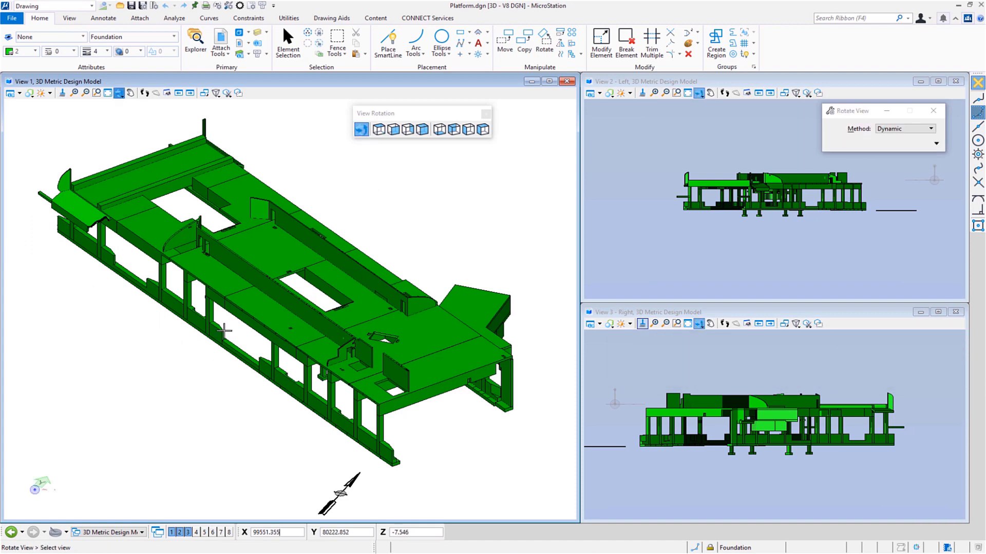
pyautogui.click(218, 330)
pyautogui.rightClick(218, 330)
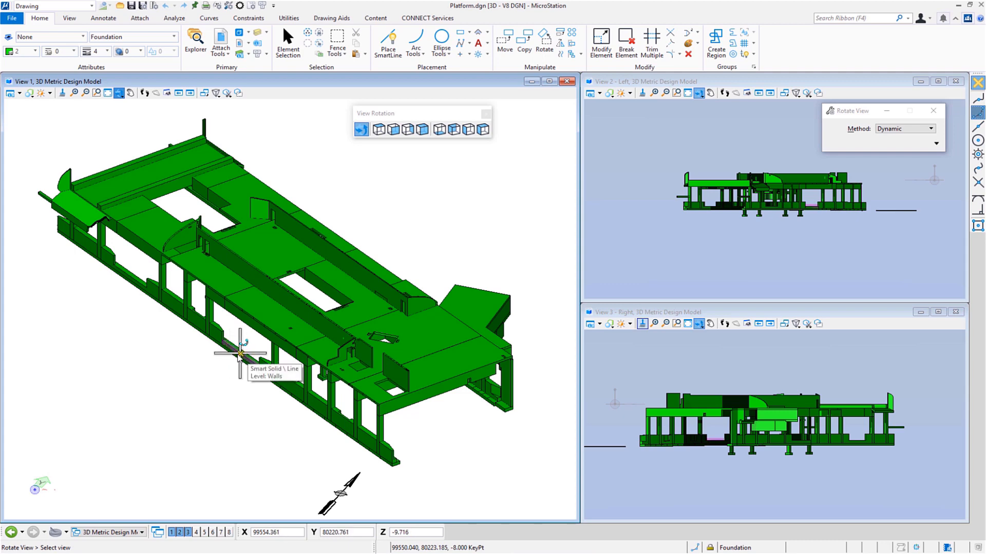
pyautogui.click(240, 354)
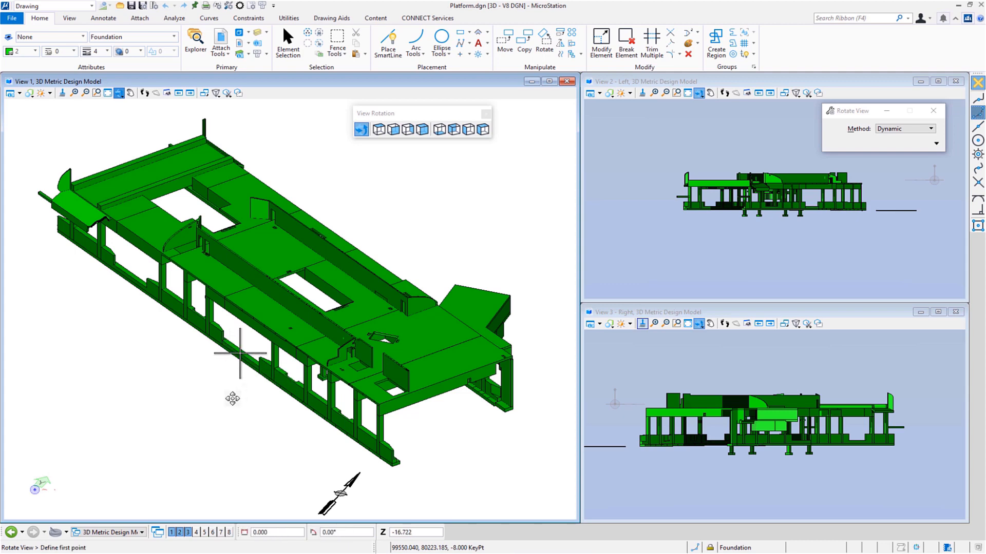
pyautogui.click(229, 401)
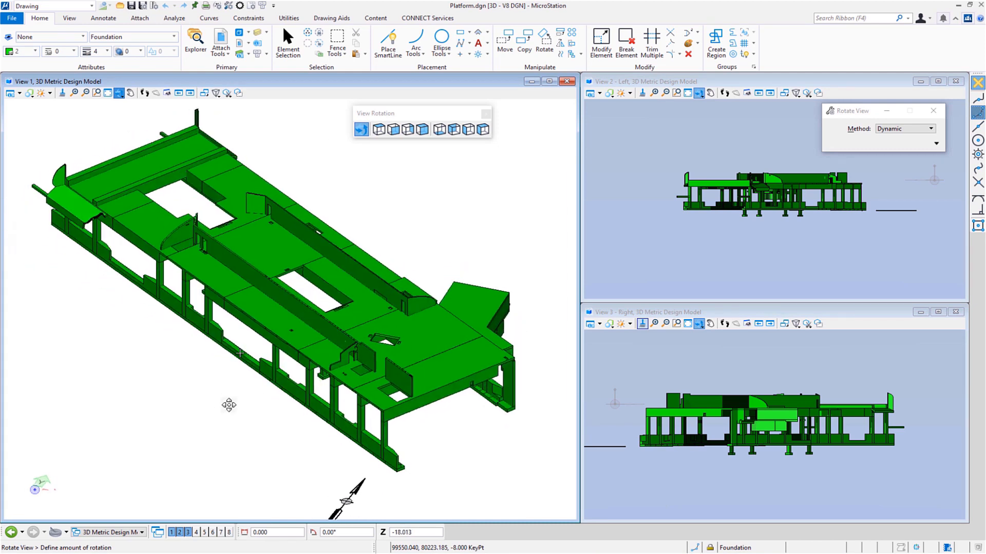
pyautogui.click(222, 432)
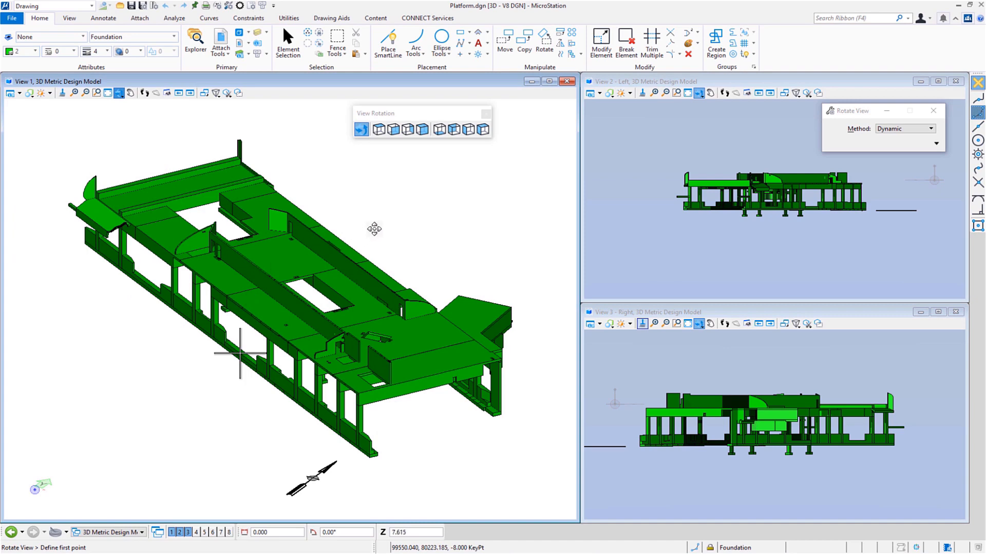
pyautogui.rightClick(374, 229)
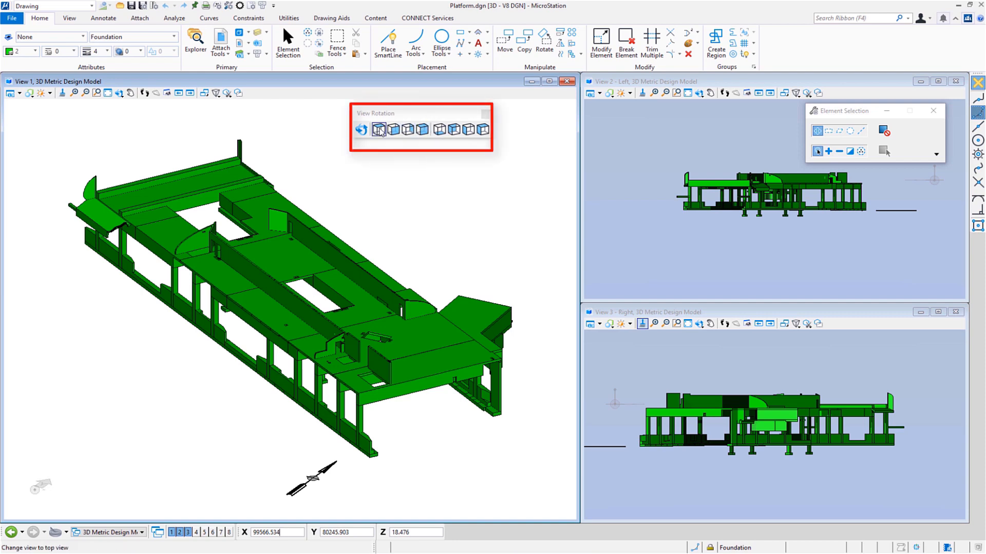
# - Switch View 1 to the top and isometric orientations, and step back to its earlier rotated view
pyautogui.click(380, 131)
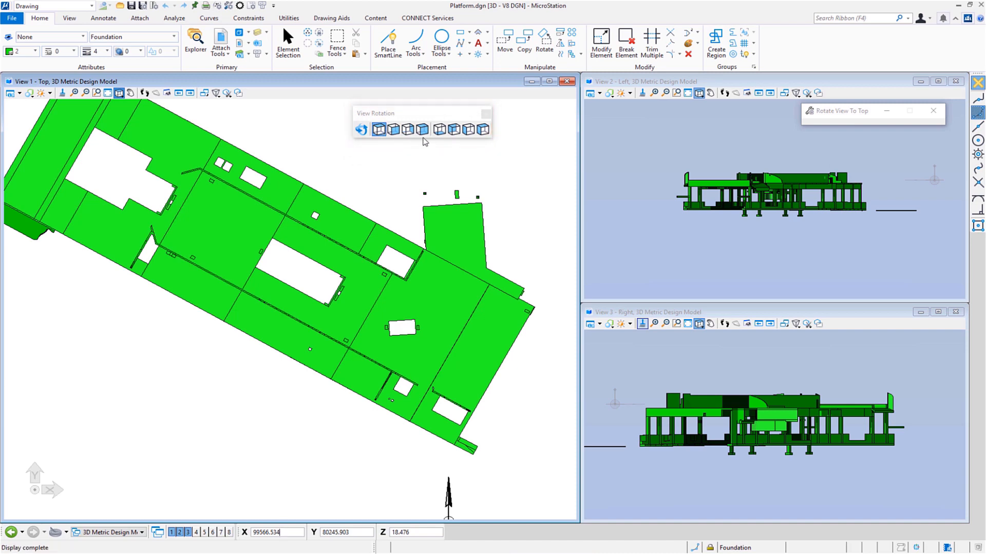
pyautogui.click(423, 130)
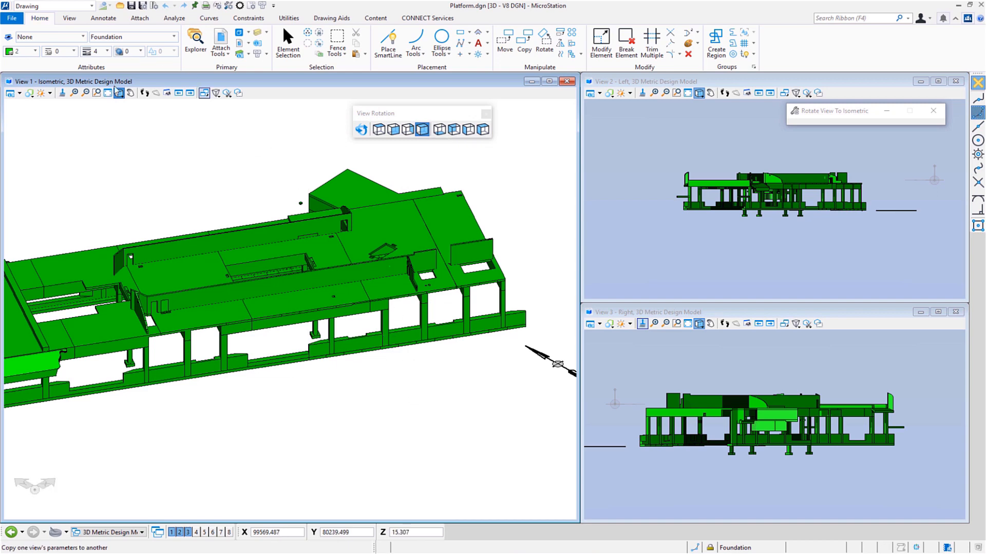
pyautogui.click(181, 95)
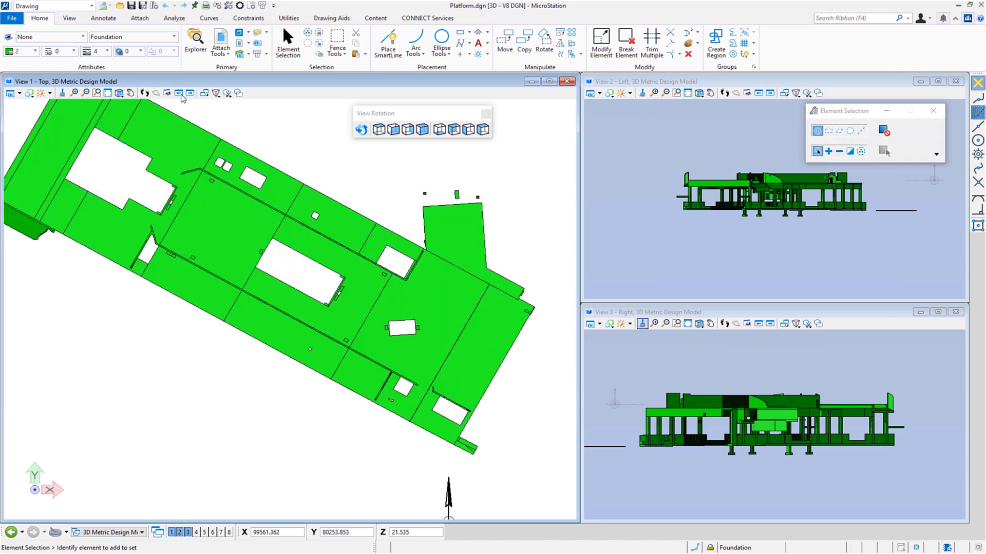
pyautogui.click(181, 95)
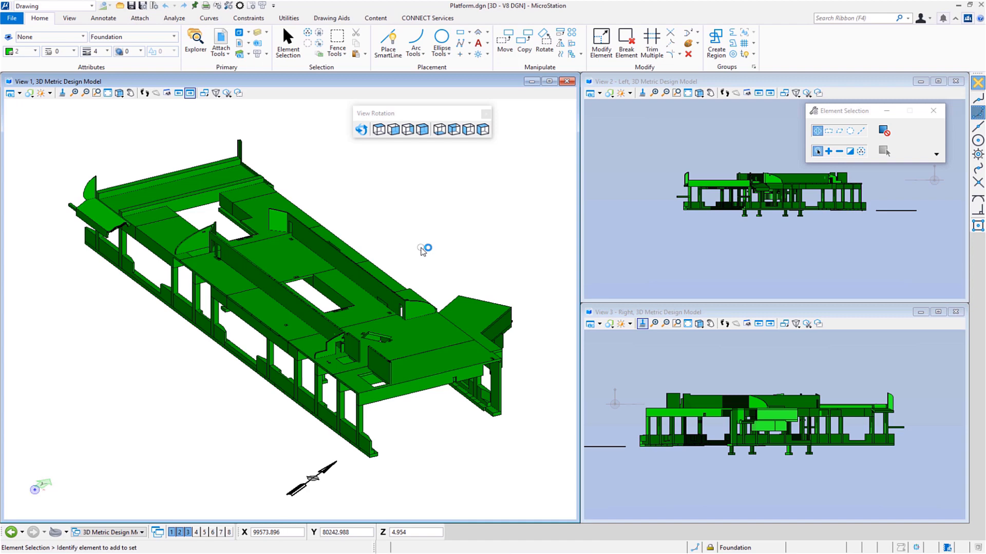
# - Pan the platform model in View 1 and fit the whole model in the view
pyautogui.middleClick(411, 447)
pyautogui.moveTo(411, 447); pyautogui.dragTo(260, 352, button='middle')
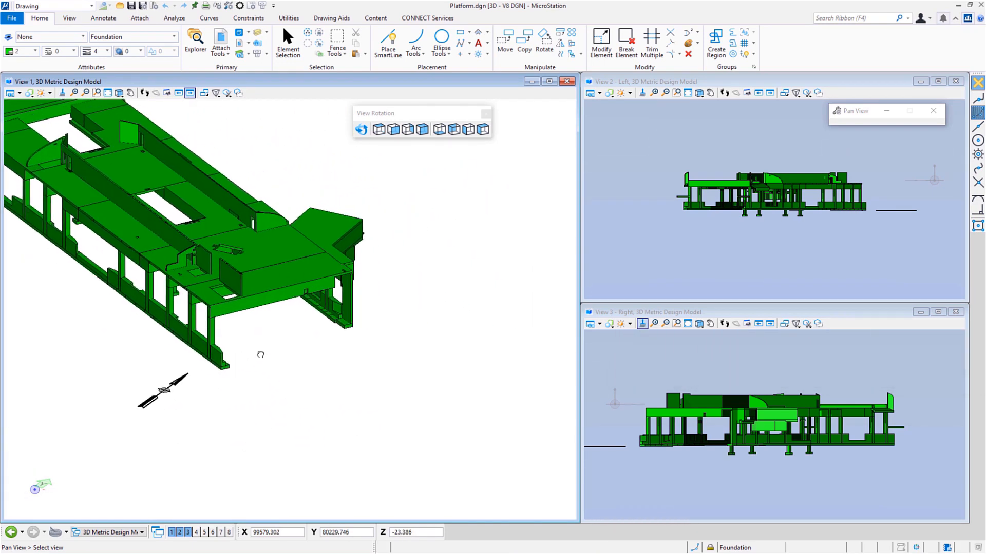
pyautogui.middleClick(283, 333)
pyautogui.middleClick(283, 333)
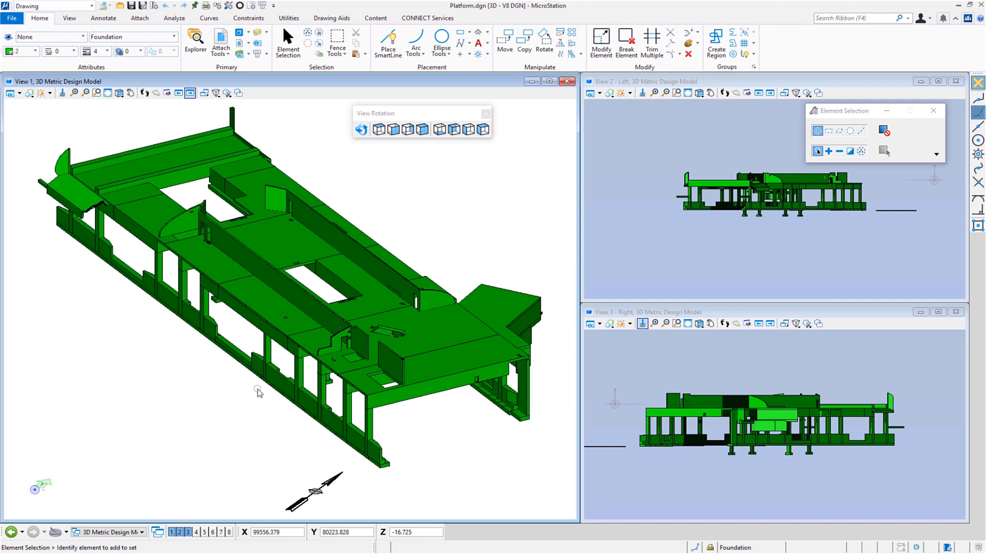
# - Rotate View 1 about a point snapped near the deck's curved wall end and zoom in on the foundation's near end corner
pyautogui.middleClick(420, 293)
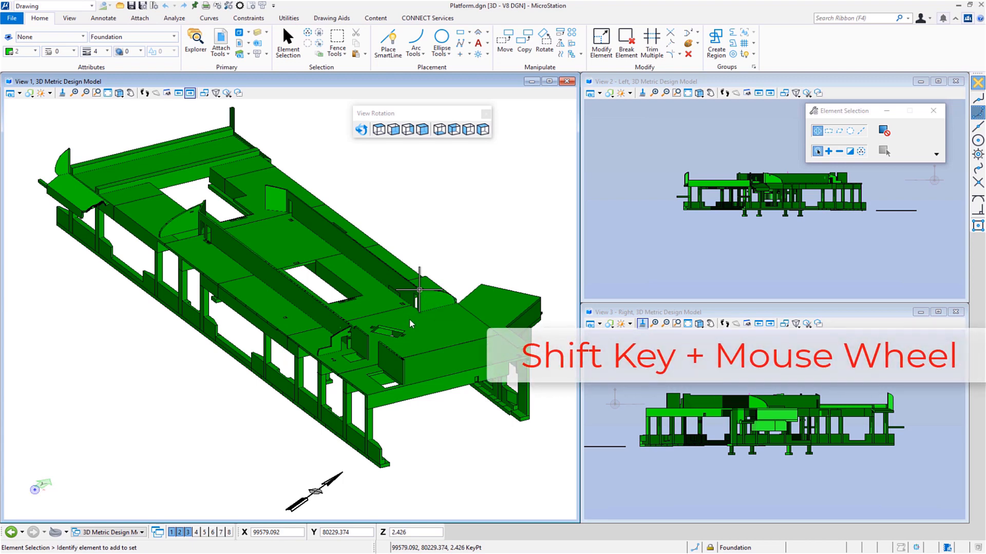
pyautogui.keyDown('shift'); pyautogui.moveTo(417, 303); pyautogui.dragTo(472, 347, button='middle'); pyautogui.keyUp('shift')
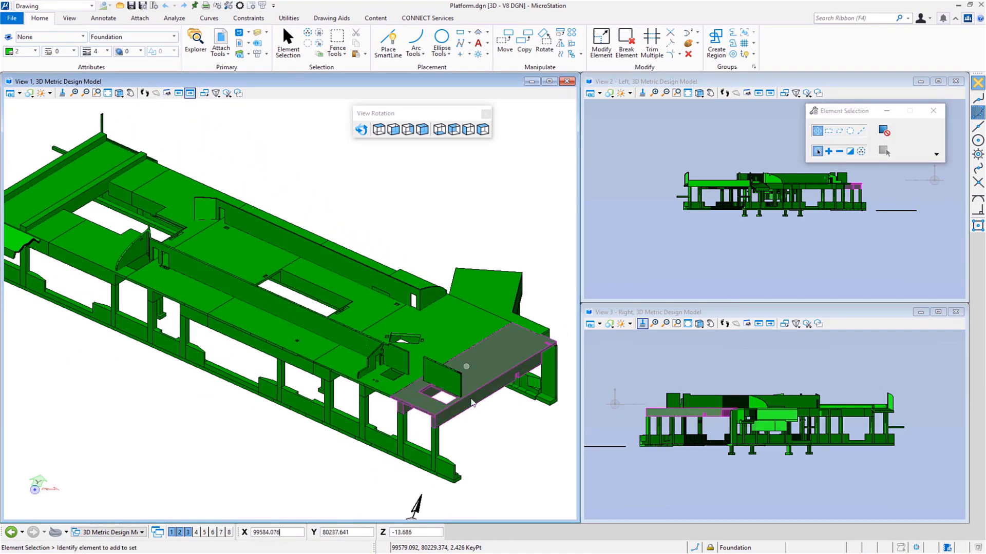
pyautogui.moveTo(500, 468); pyautogui.dragTo(375, 356, button='middle')
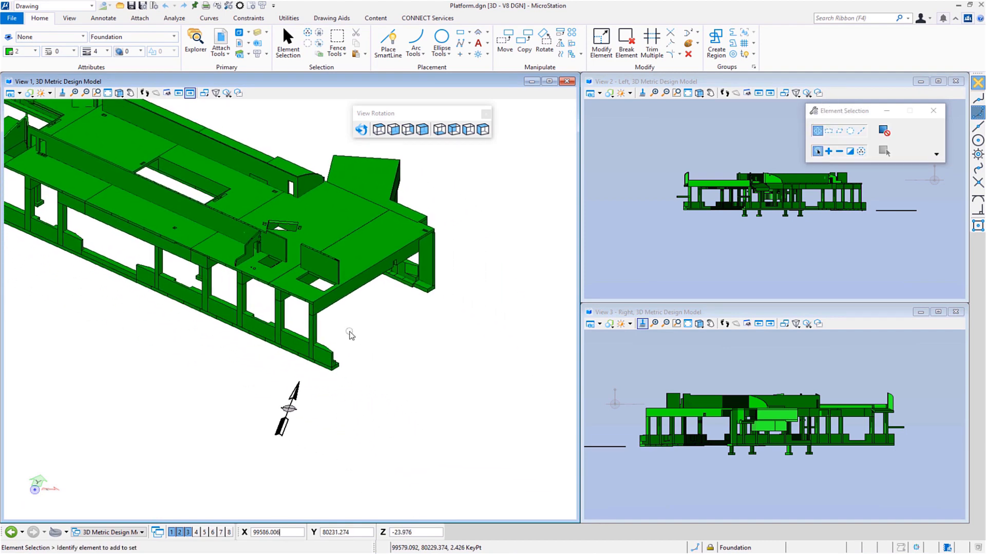
pyautogui.scroll(-3, 349, 335)
pyautogui.scroll(3, 351, 337)
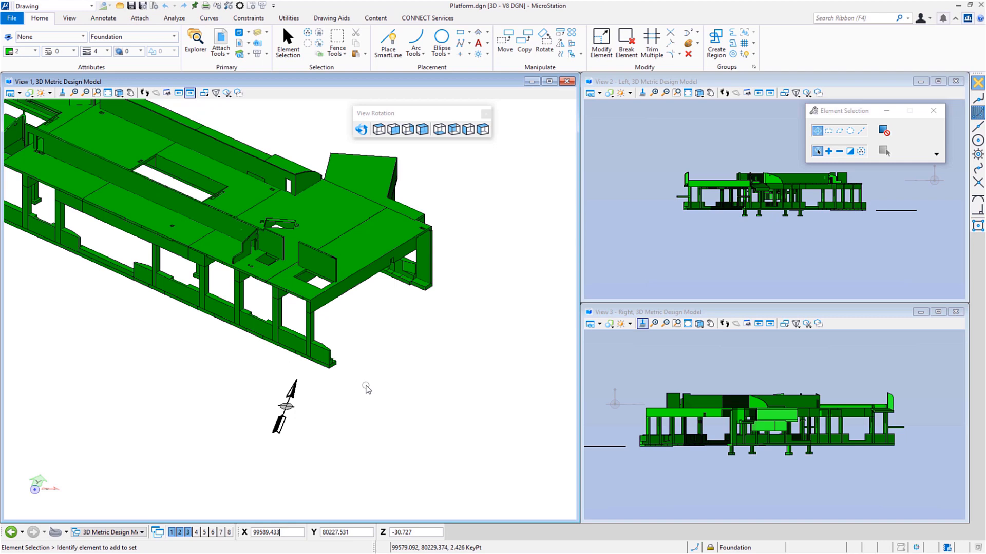
pyautogui.scroll(4, 366, 389)
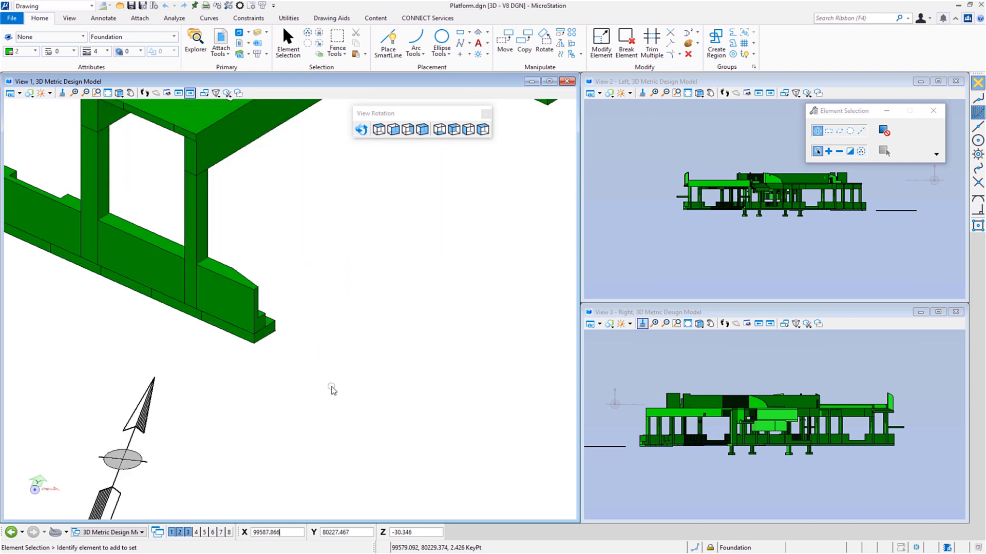
pyautogui.moveTo(330, 392); pyautogui.dragTo(322, 306, button='middle')
pyautogui.scroll(2, 239, 290)
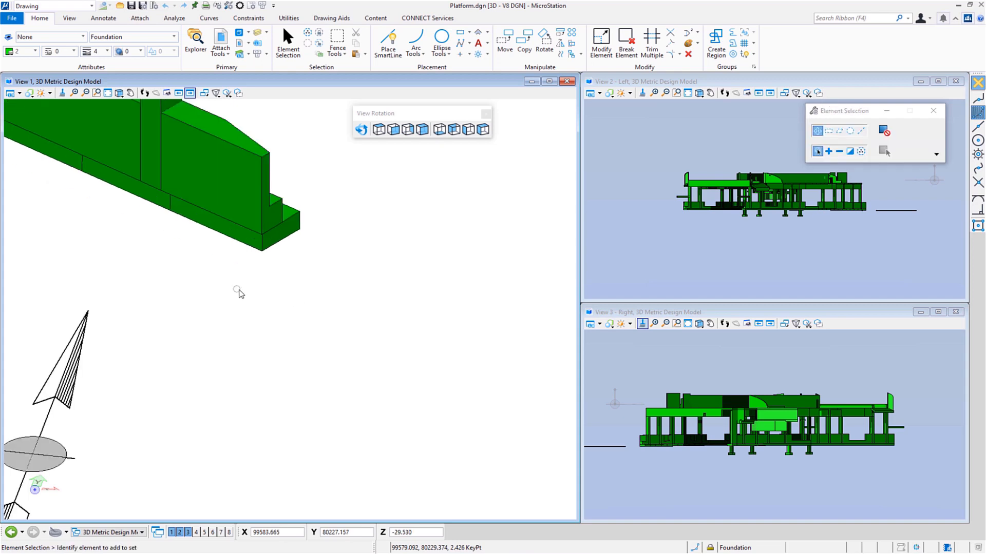
pyautogui.scroll(-2, 332, 318)
pyautogui.moveTo(337, 321); pyautogui.dragTo(316, 303, button='middle')
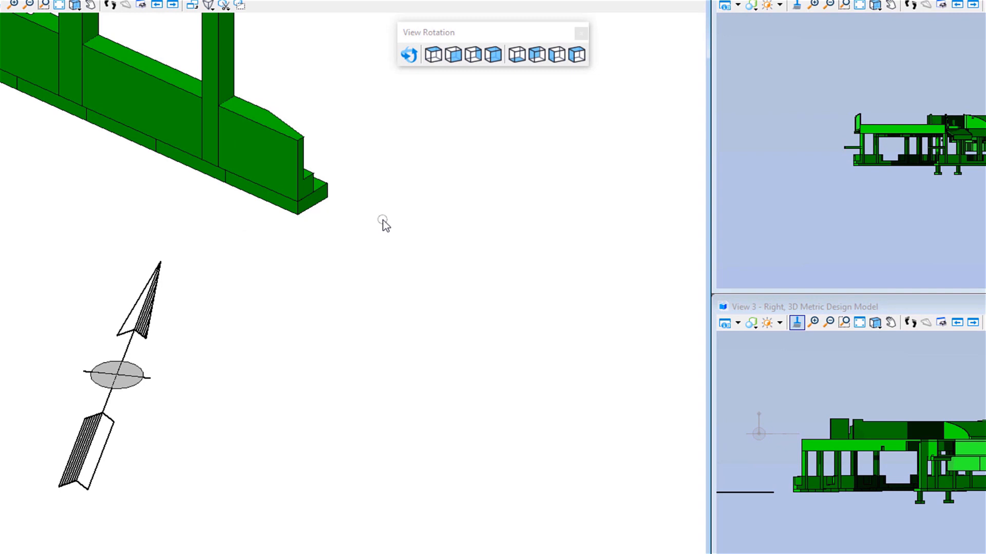
# - Start a SmartLine at the foundation's lower near end corner in View 1
pyautogui.press('space')
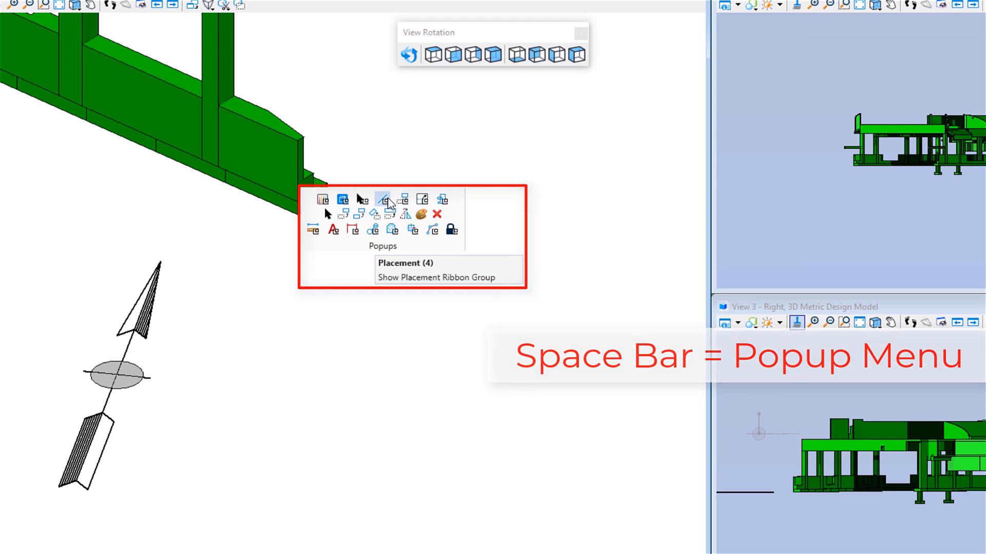
pyautogui.click(387, 199)
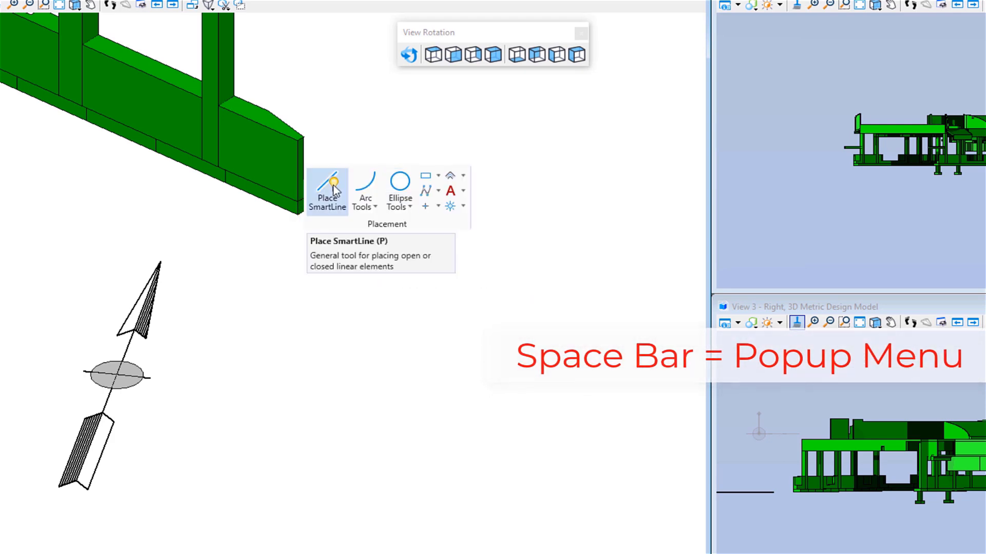
pyautogui.click(333, 186)
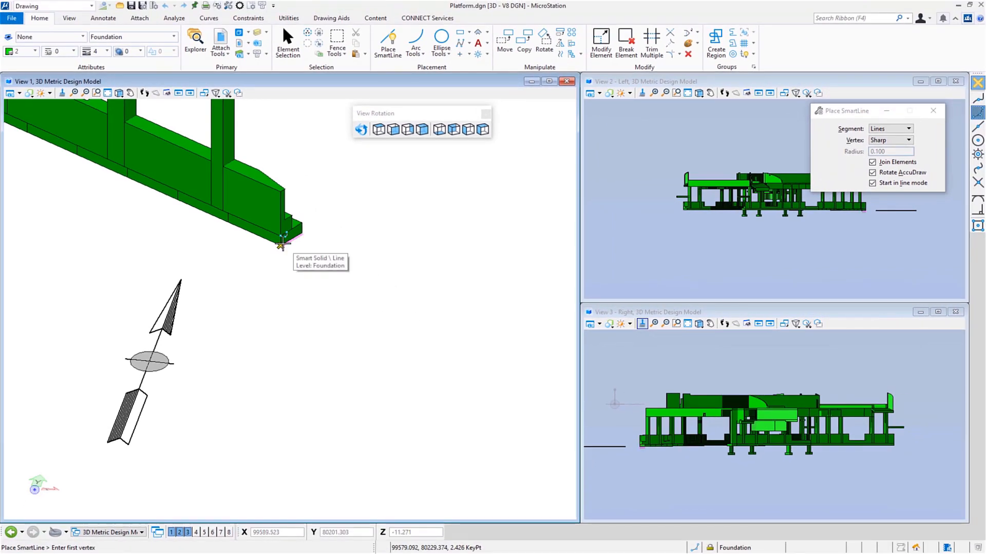
pyautogui.click(282, 244)
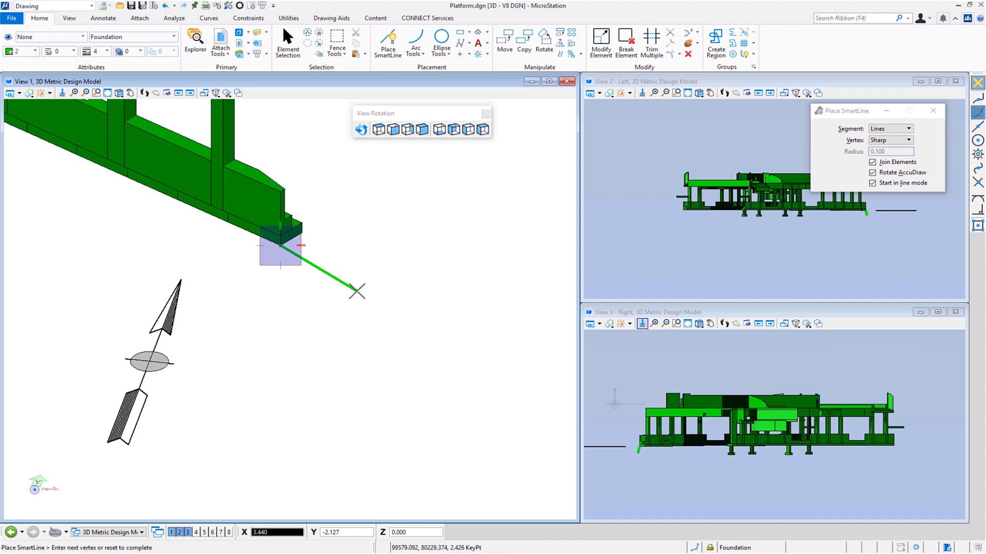
# - Toggle AccuDraw between polar and rectangular coordinates and cycle its compass through the top, front and side planes back to top
pyautogui.press('space')
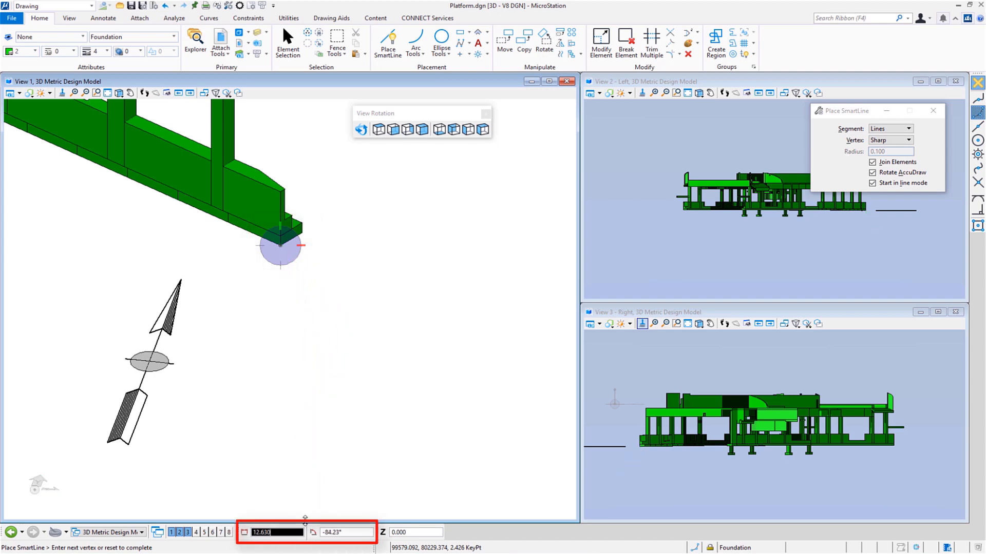
pyautogui.press('space')
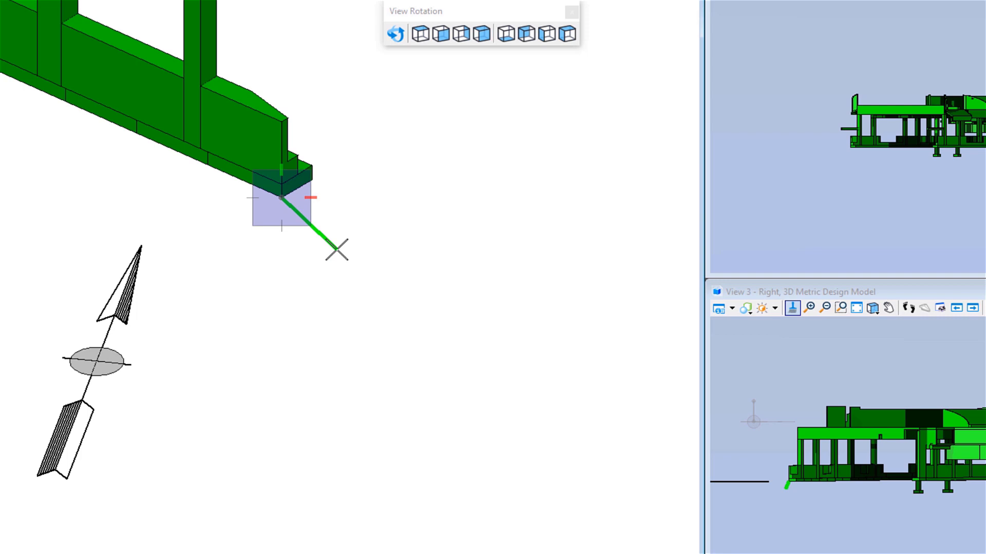
pyautogui.press('t')
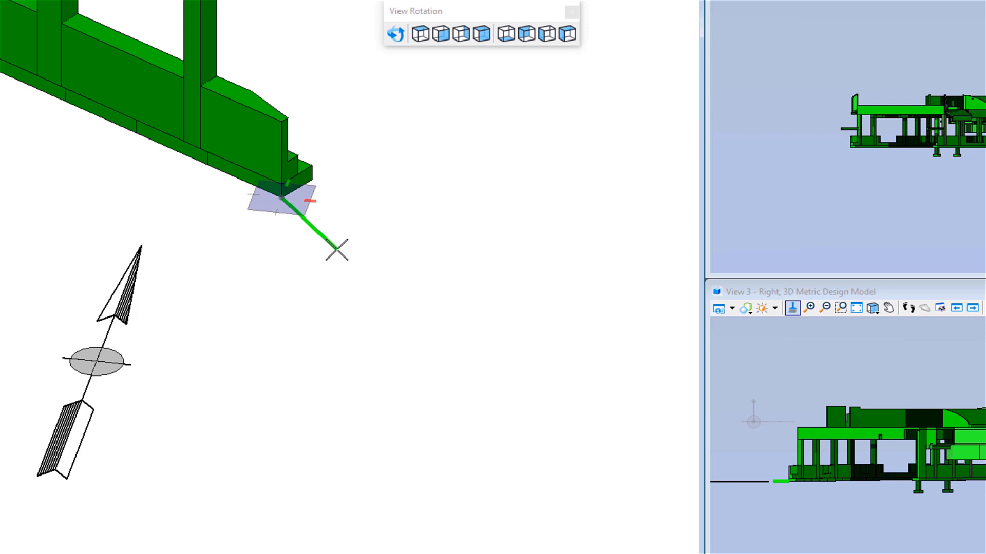
pyautogui.press('f')
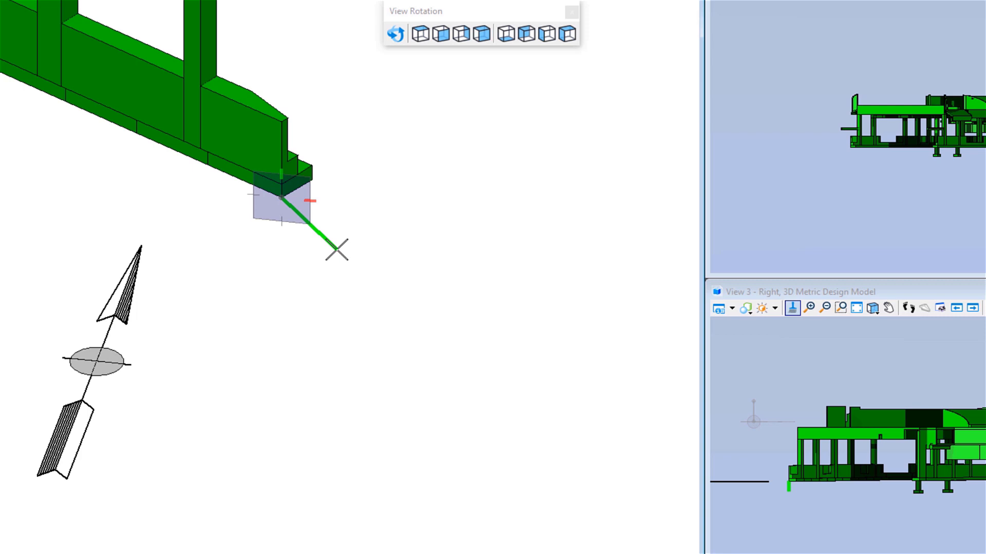
pyautogui.press('s')
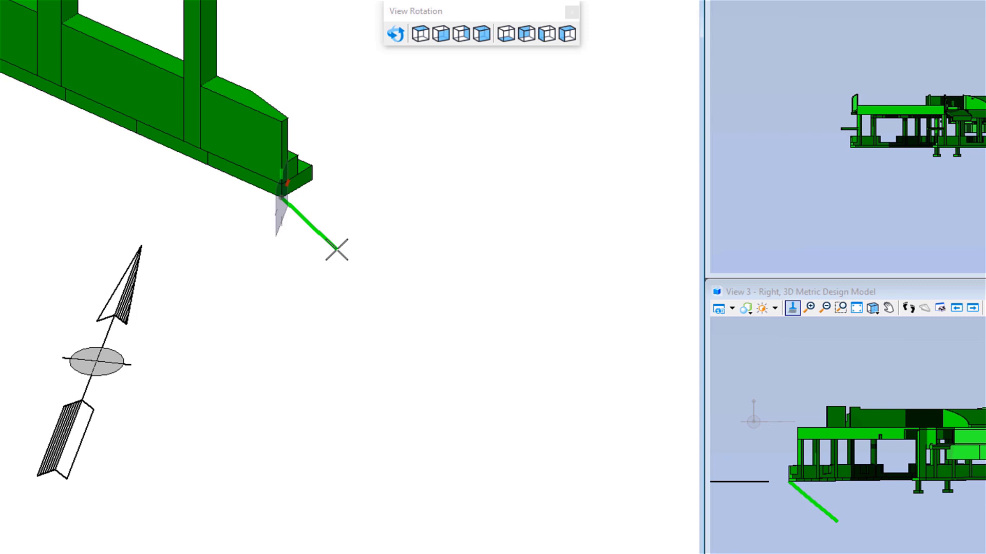
pyautogui.press('t')
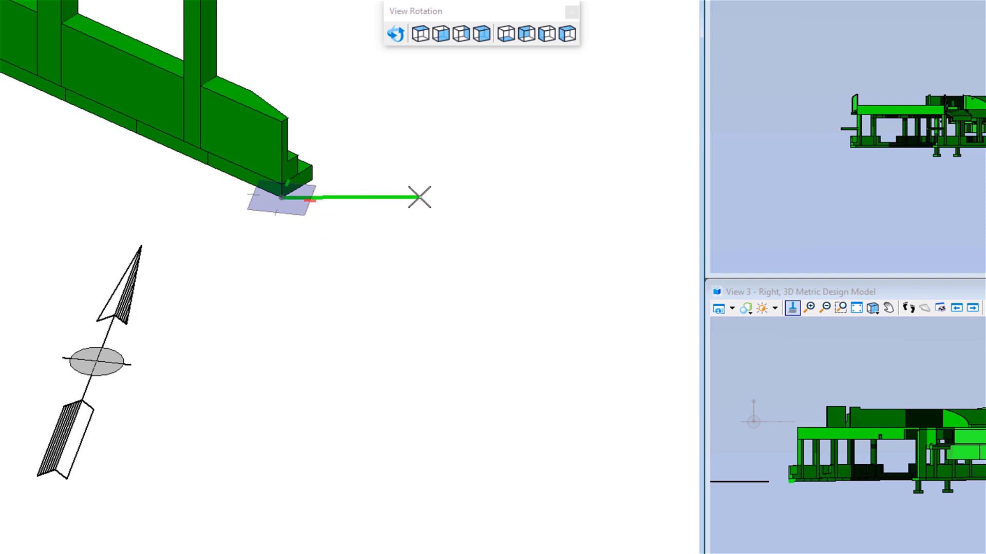
# - Align the AccuDraw compass with the foundation's lower edge, keeping its origin on the SmartLine's starting corner
pyautogui.scroll(2, 418, 196)
pyautogui.scroll(2, 321, 211)
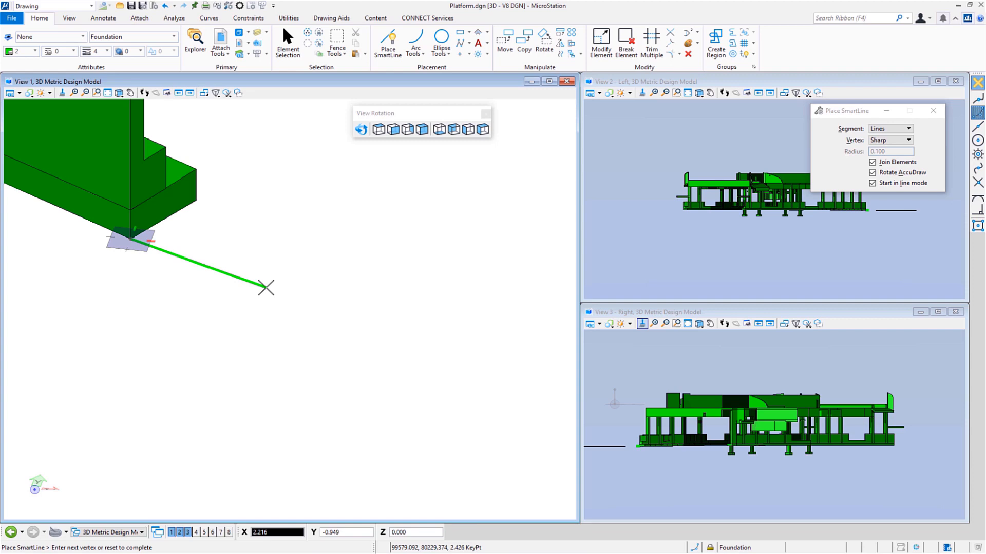
pyautogui.press('r')
pyautogui.press('e')
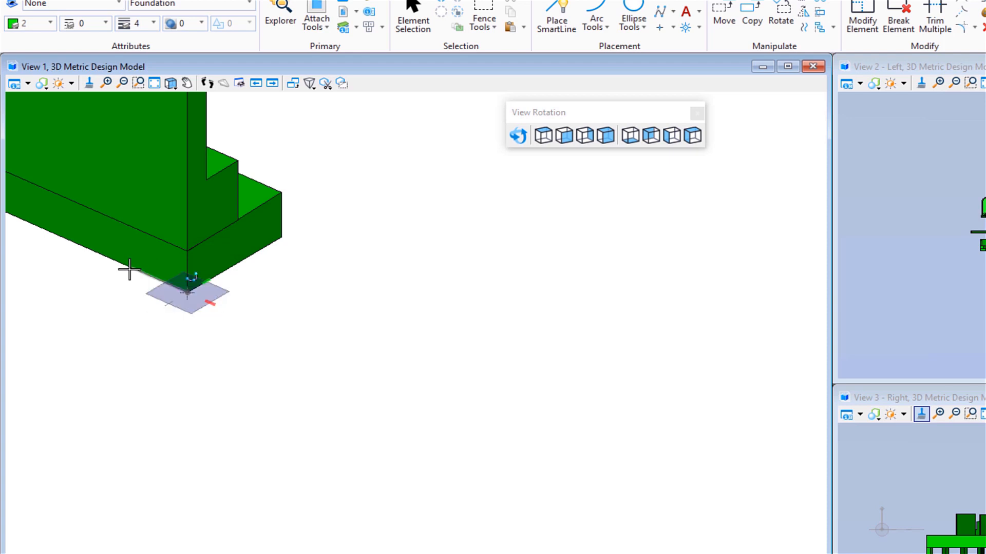
pyautogui.click(187, 293)
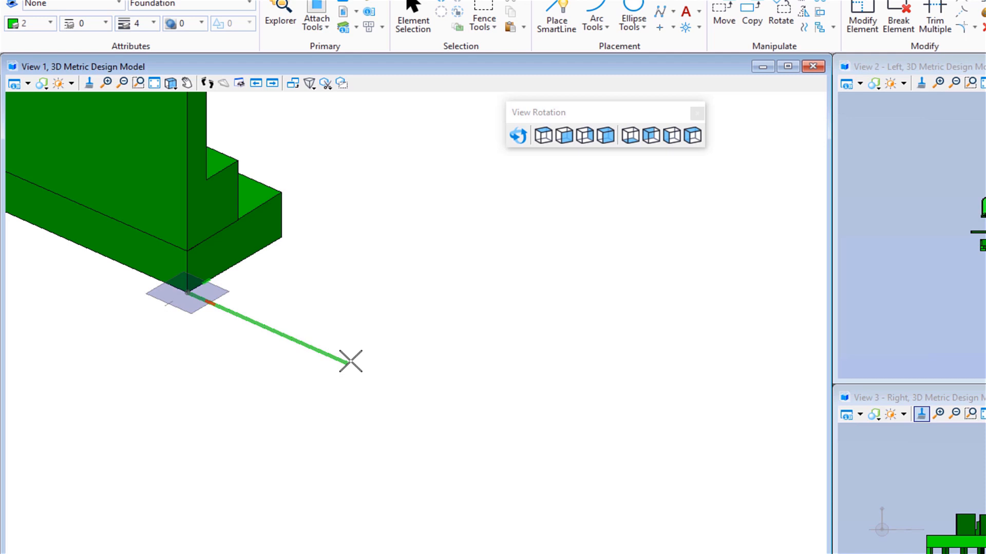
# - Draw a closed rectangular SmartLine shape extending 5 units beyond the foundation's end, using both of its lower end corners to set the width
pyautogui.write('5')
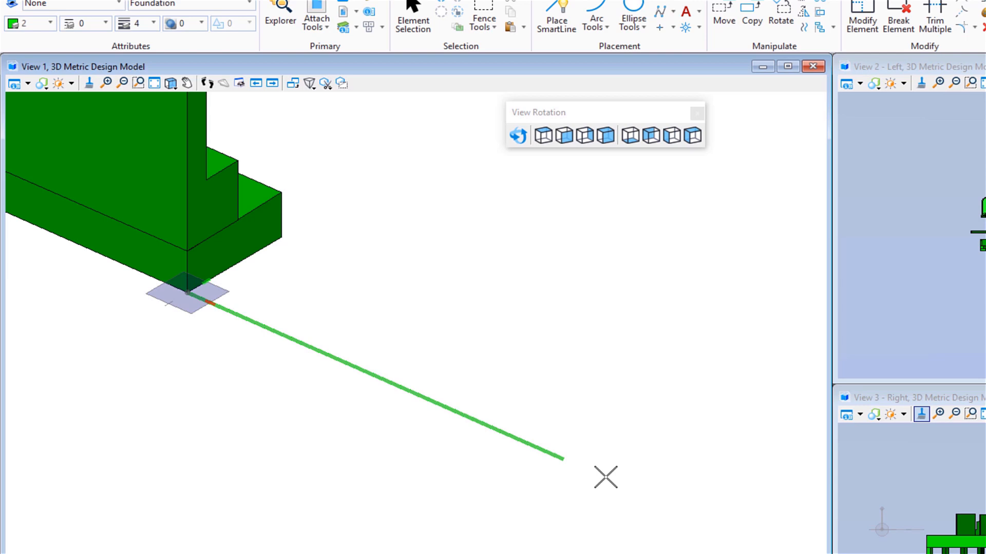
pyautogui.click(563, 458)
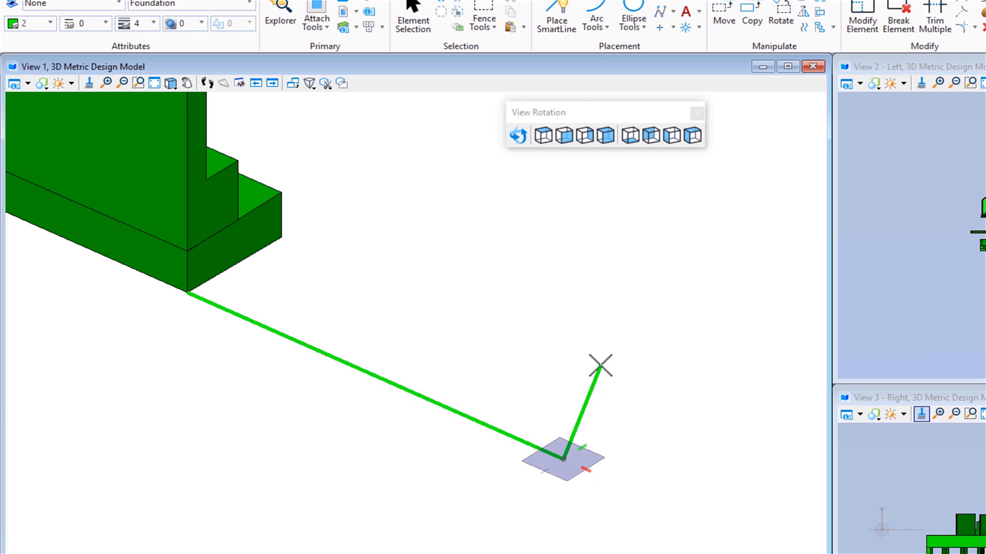
pyautogui.press('Return')
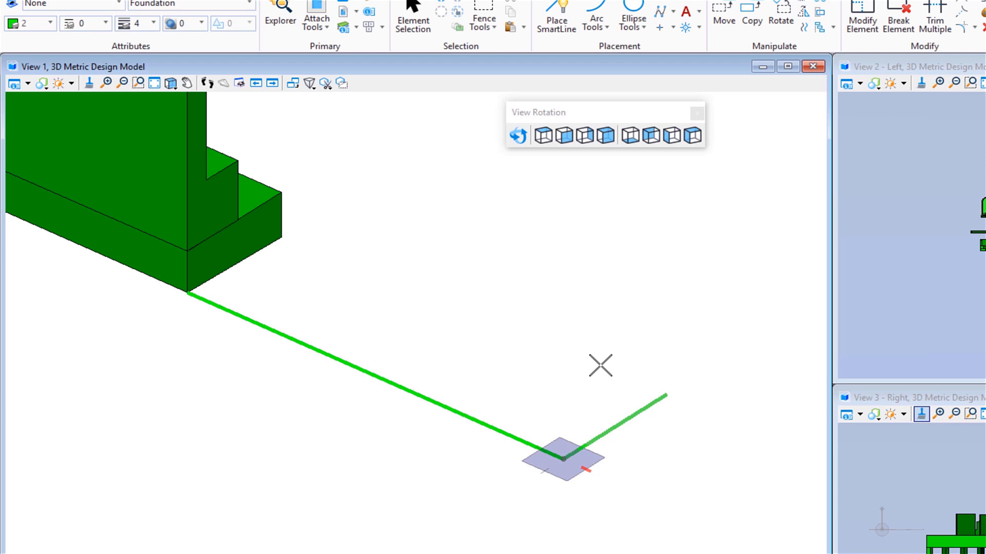
pyautogui.press('Return')
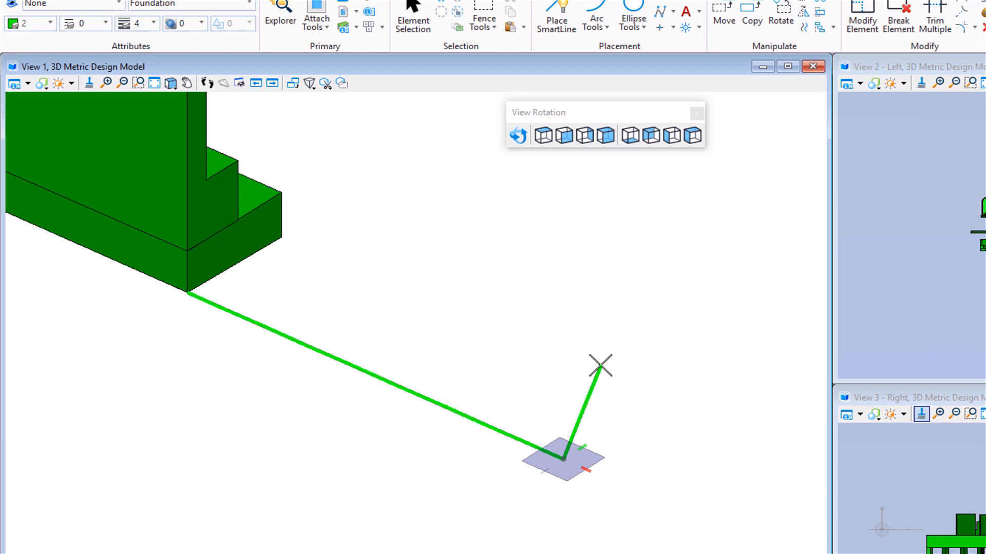
pyautogui.press('Return')
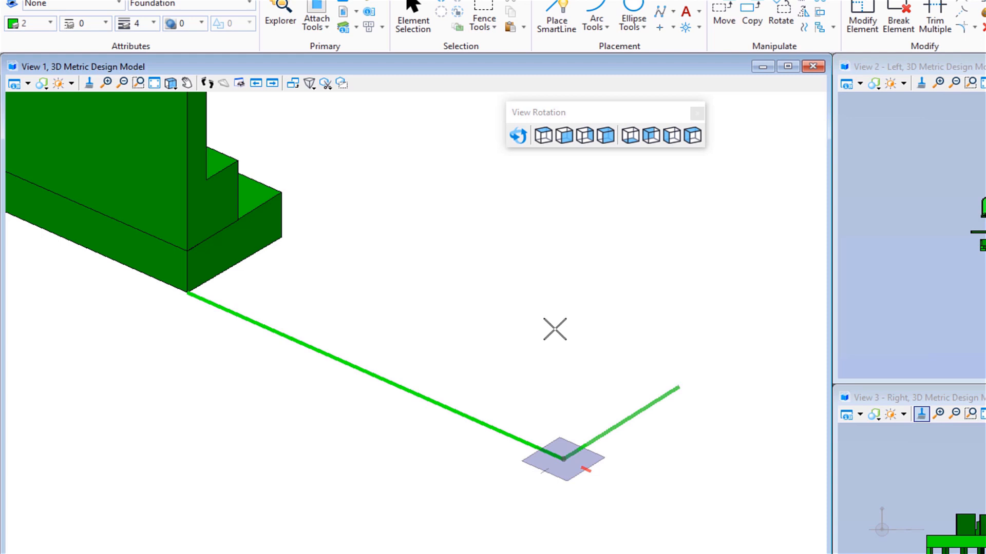
pyautogui.click(282, 237)
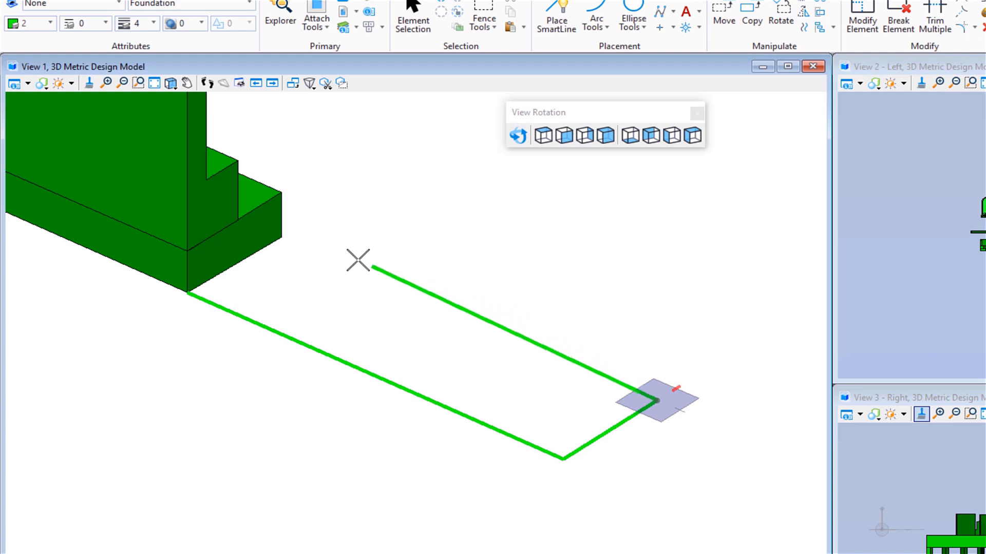
pyautogui.click(281, 238)
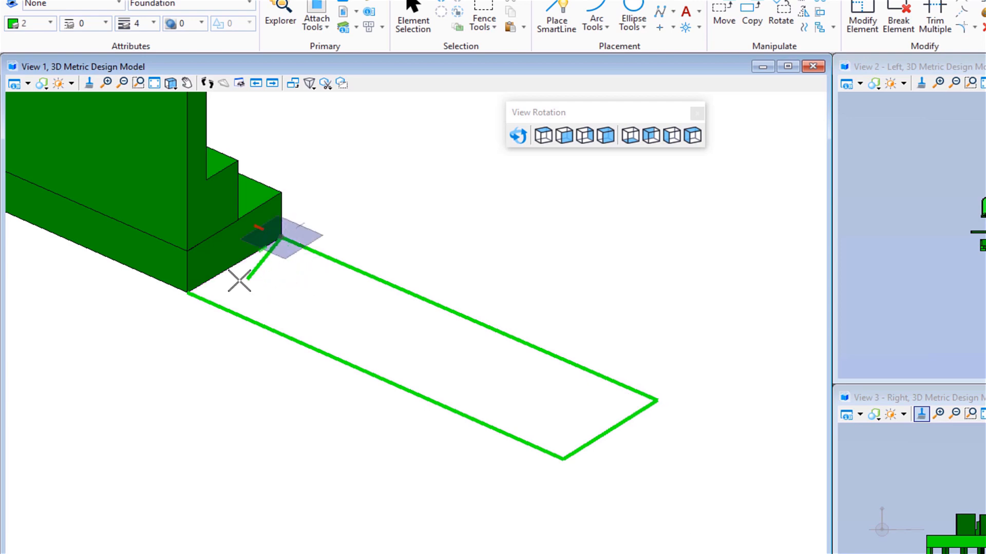
pyautogui.click(187, 294)
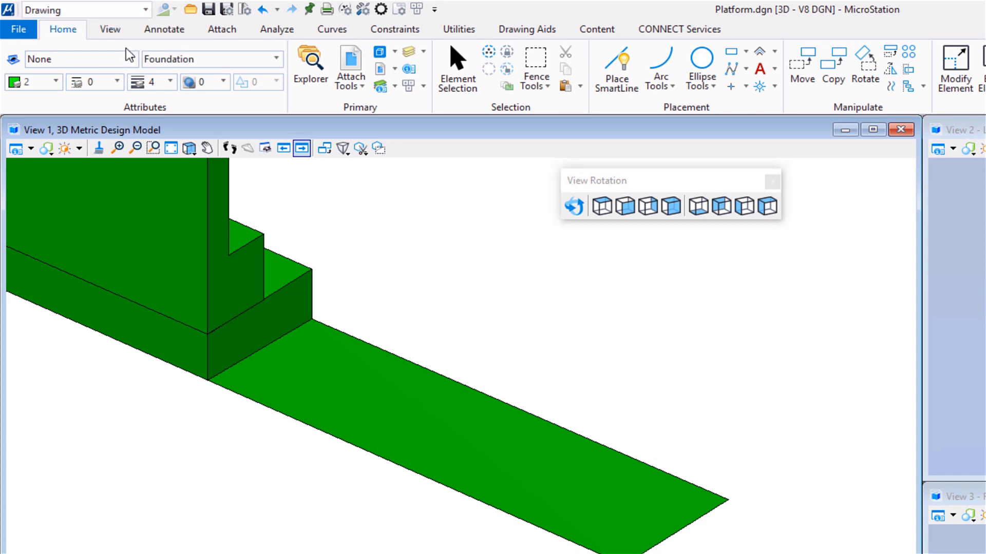
# - Switch from the Drawing workflow to the Modeling workflow and display its solids tools
pyautogui.click(146, 10)
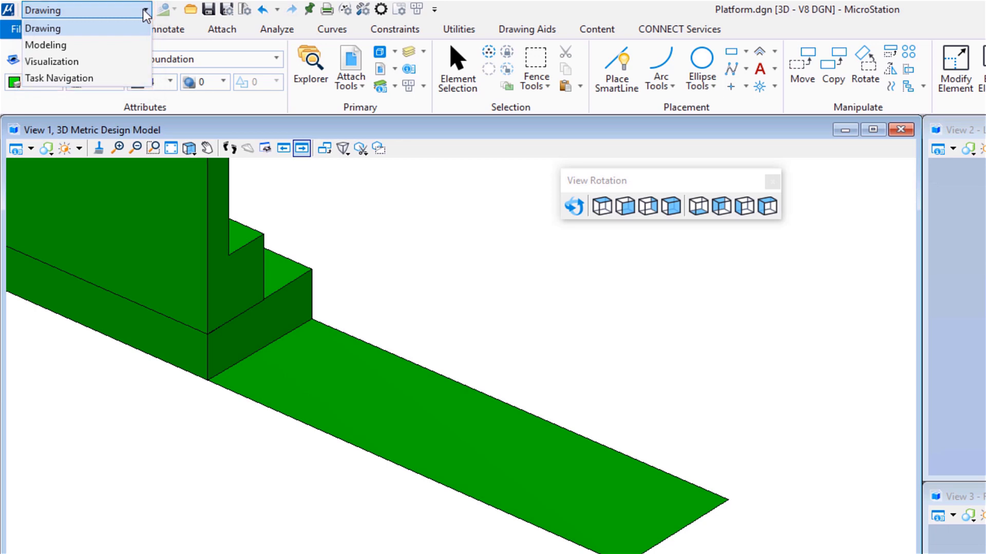
pyautogui.click(103, 49)
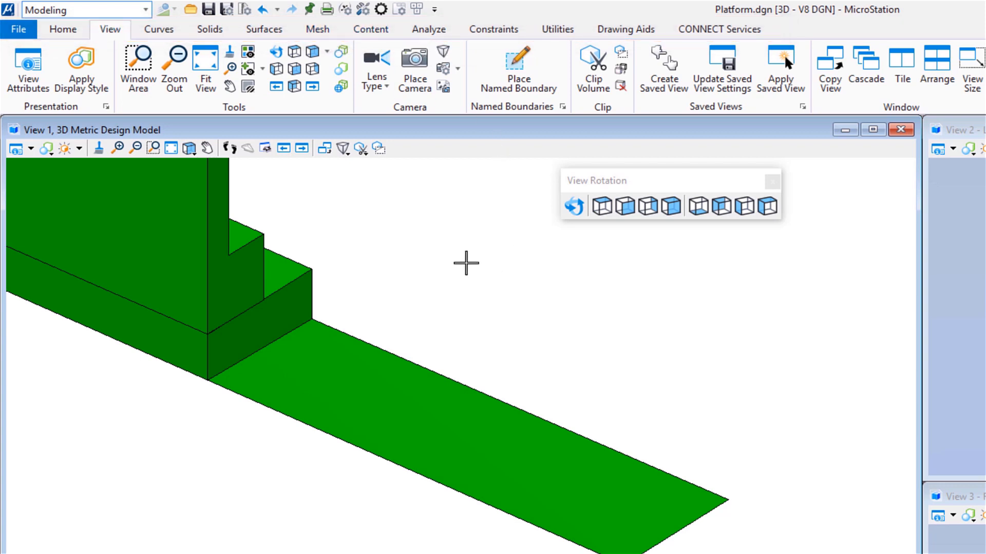
pyautogui.click(206, 30)
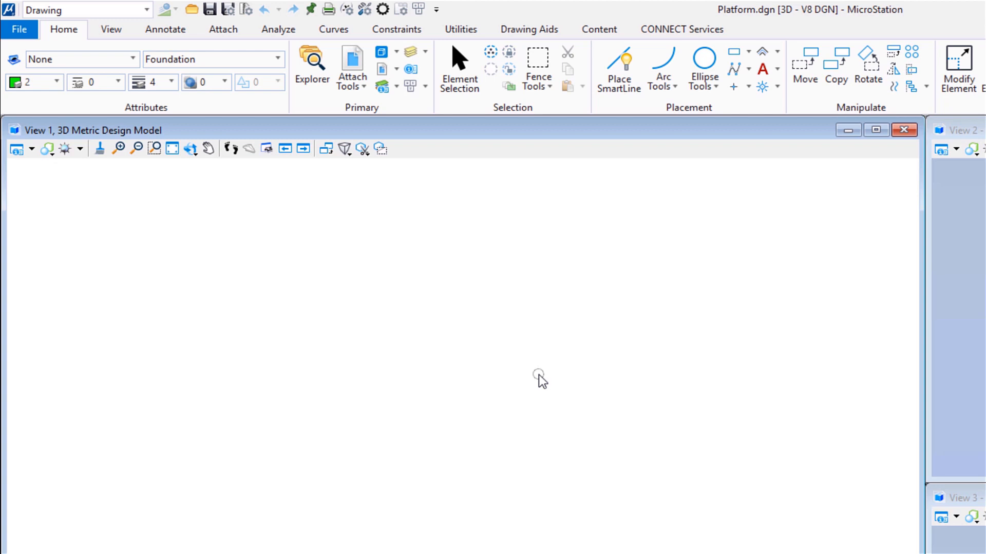
# - Examine the placement and modify popup tool groups offered in the Drawing workflow
pyautogui.press('space')
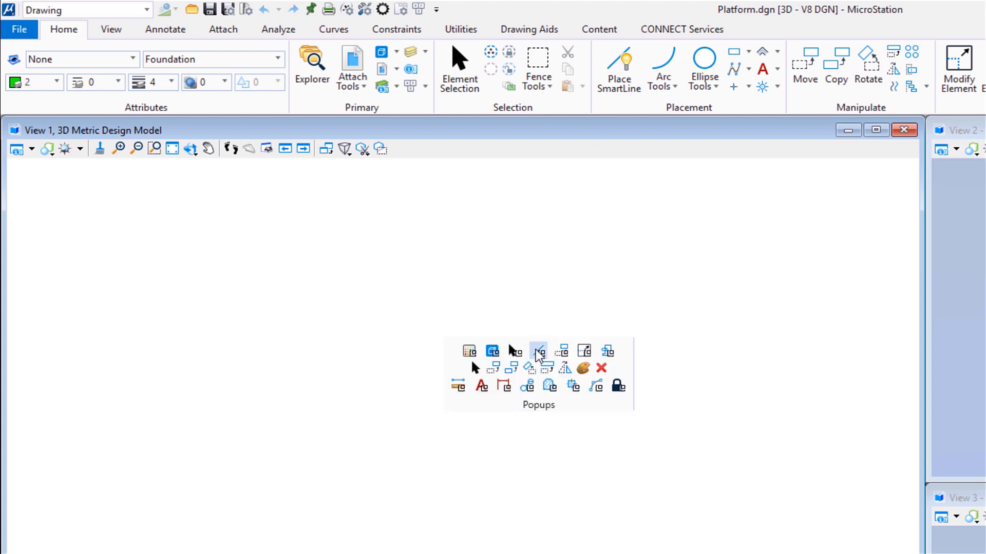
pyautogui.click(535, 353)
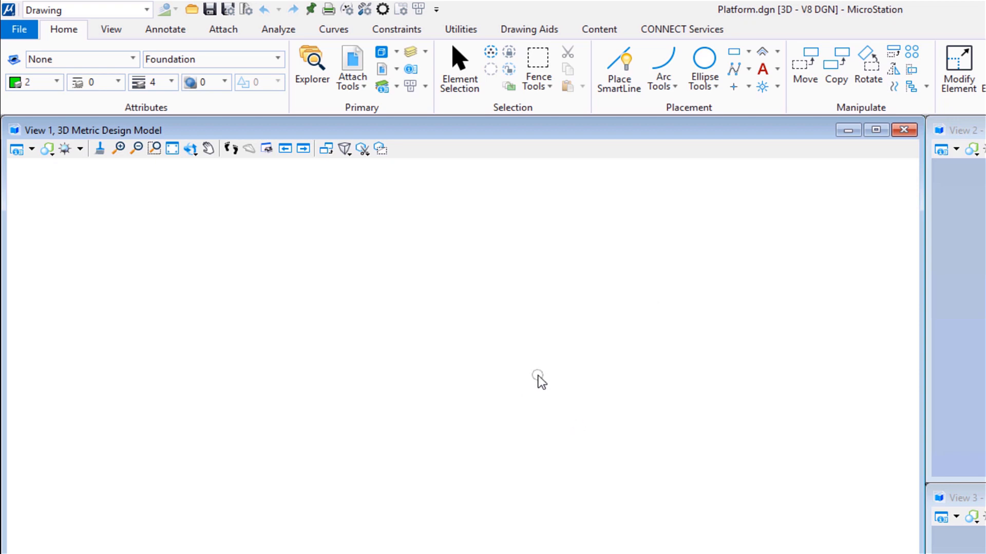
pyautogui.press('space')
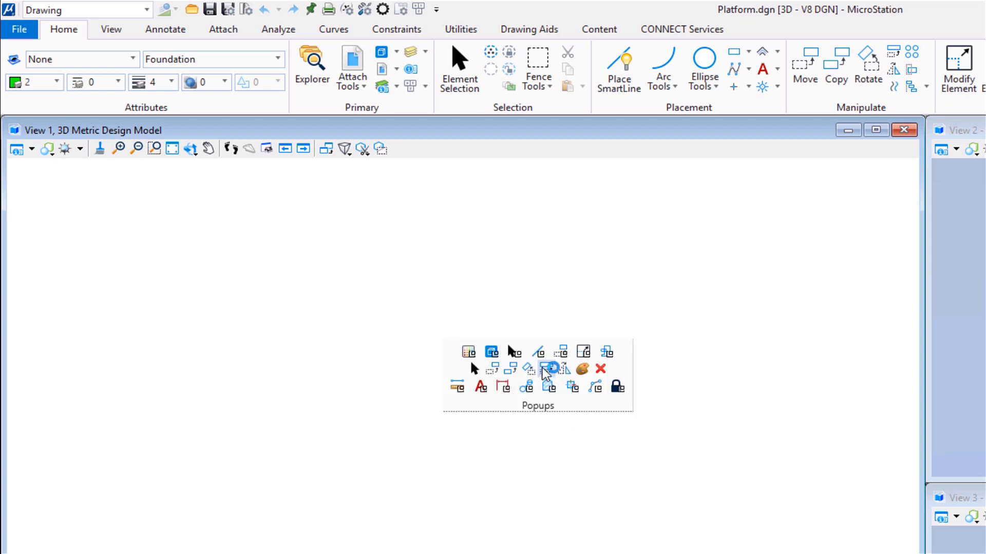
pyautogui.click(584, 352)
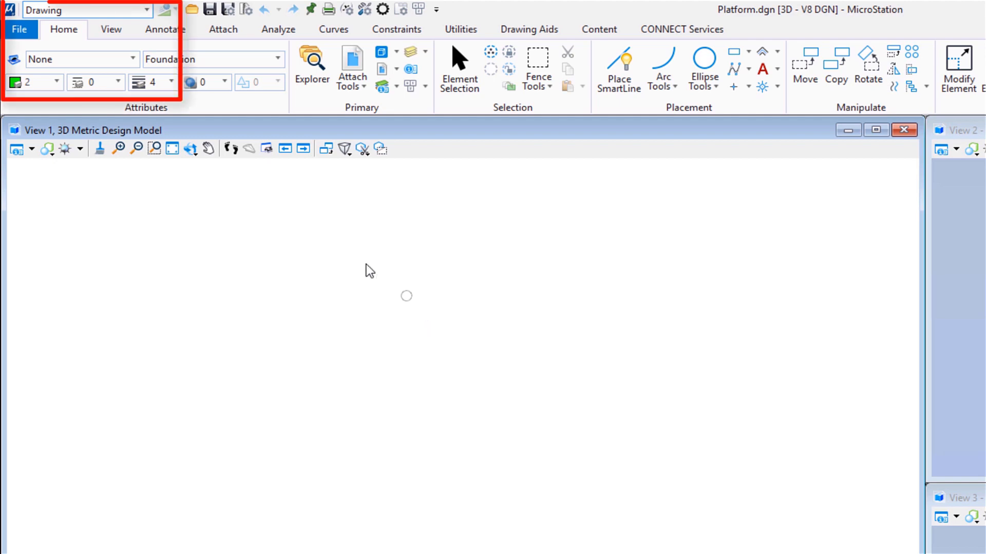
# - Switch to the Modeling workflow and examine its placement and modify popup tool groups
pyautogui.click(131, 9)
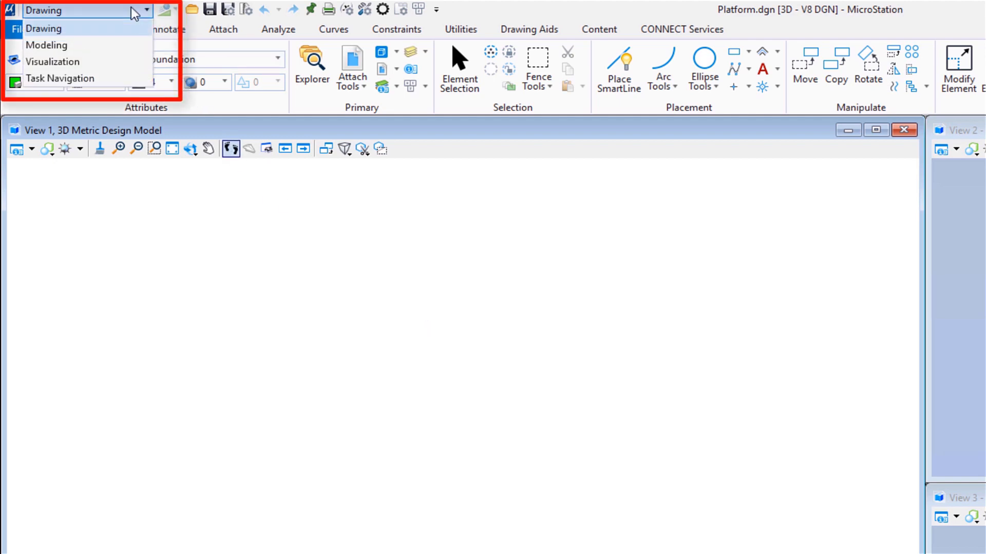
pyautogui.click(124, 48)
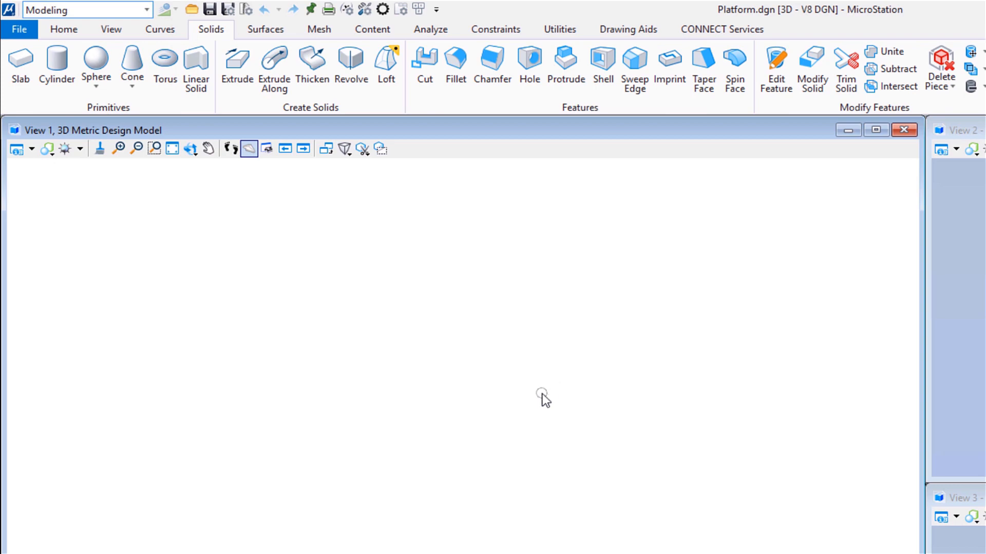
pyautogui.press('space')
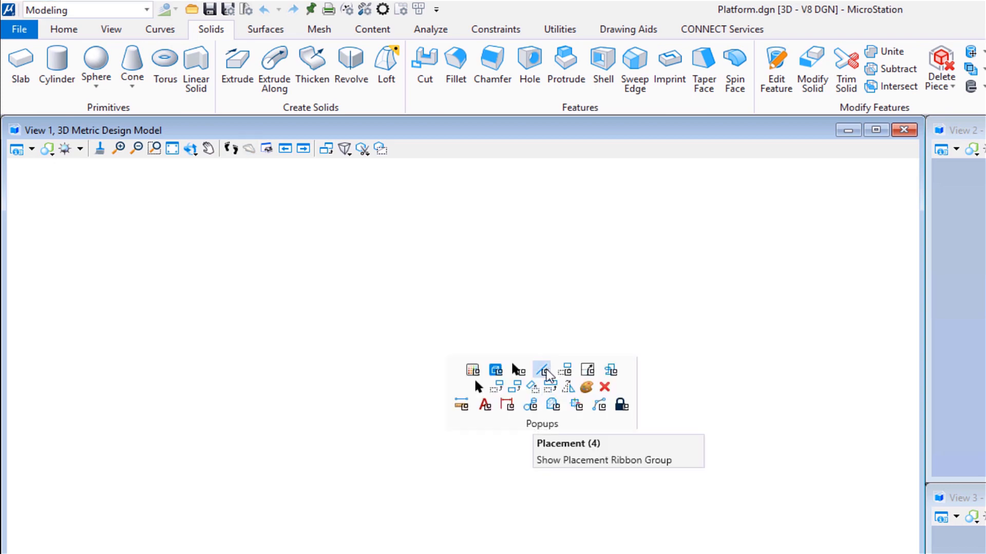
pyautogui.click(545, 370)
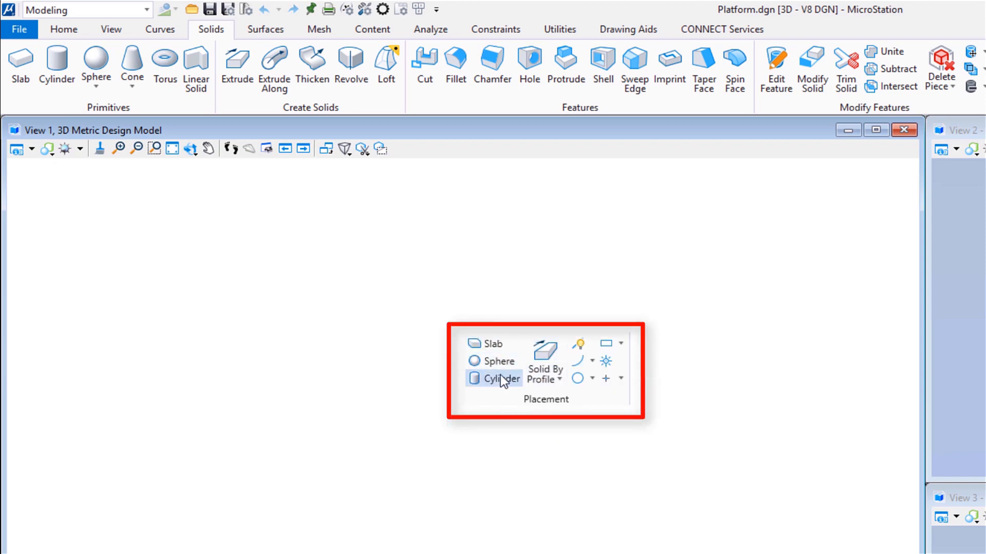
pyautogui.press('space')
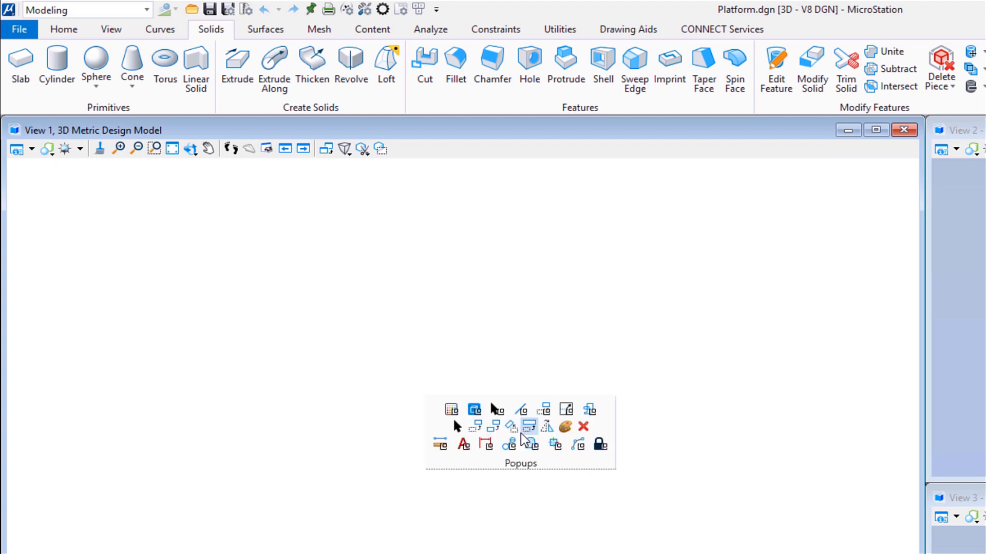
pyautogui.click(567, 410)
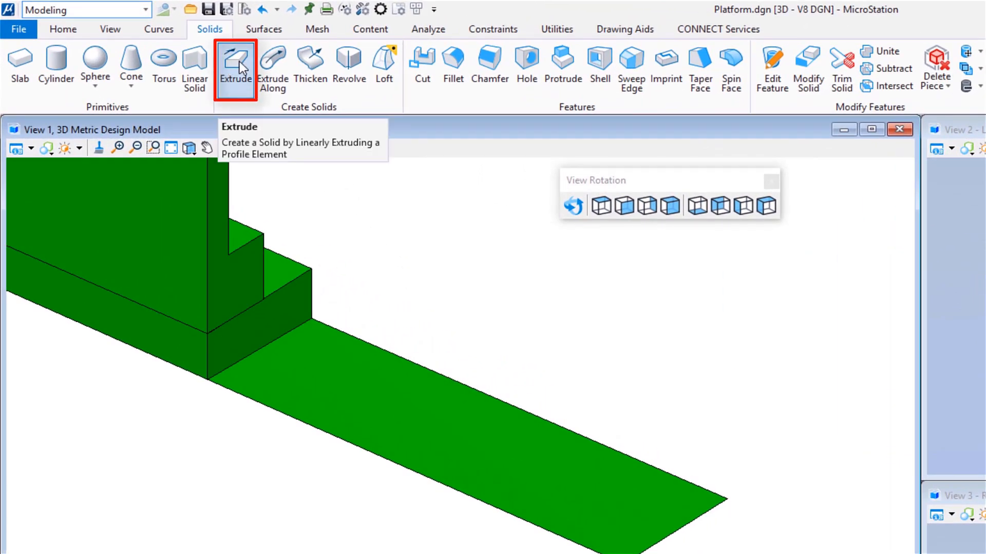
# - Extrude the rectangular shape upward into a parametric solid about 1.284 high, snapping its height to the adjacent wall ledge
pyautogui.click(239, 61)
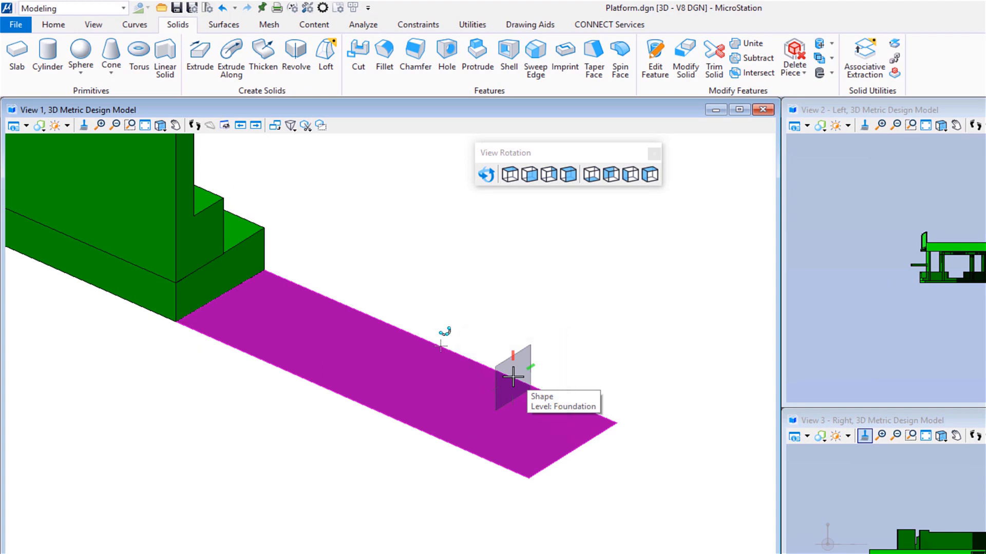
pyautogui.click(513, 377)
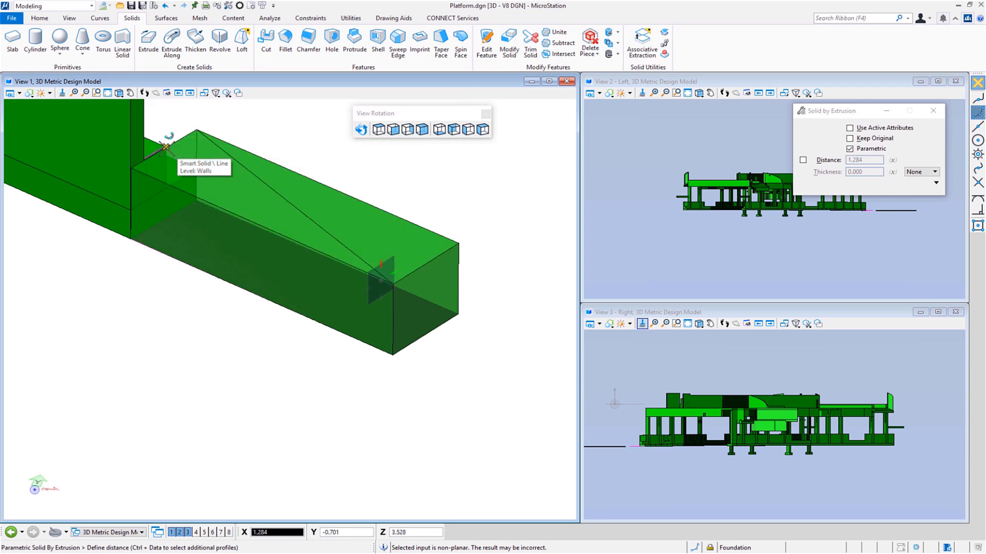
pyautogui.click(165, 147)
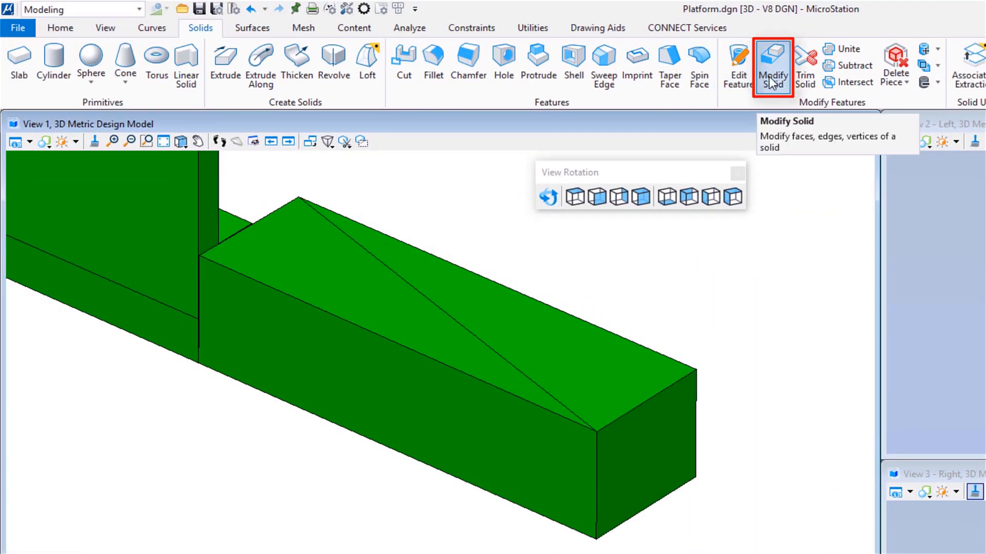
# - Modify the new solid by offsetting its top face upward to the upper corner at the adjoining wall's end
pyautogui.click(773, 72)
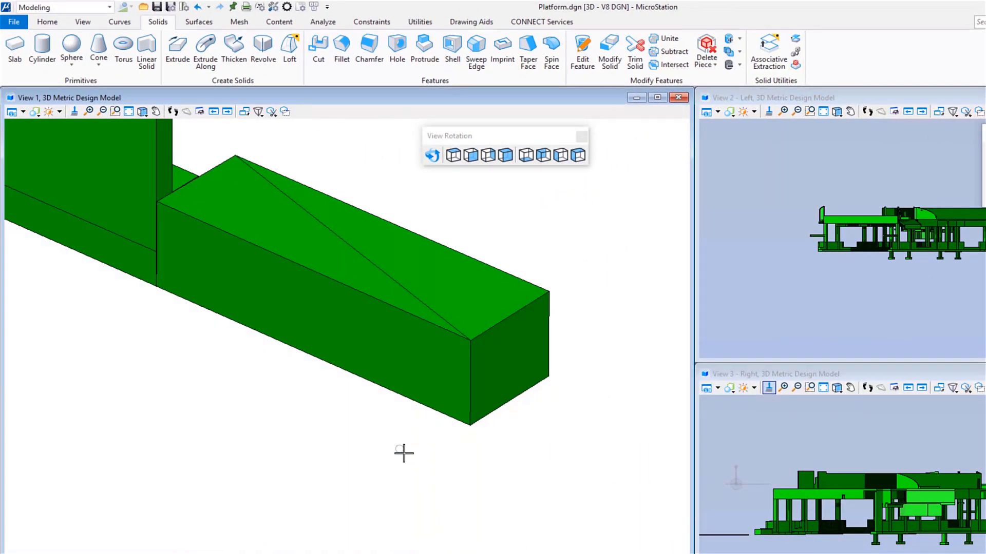
pyautogui.scroll(-2, 420, 521)
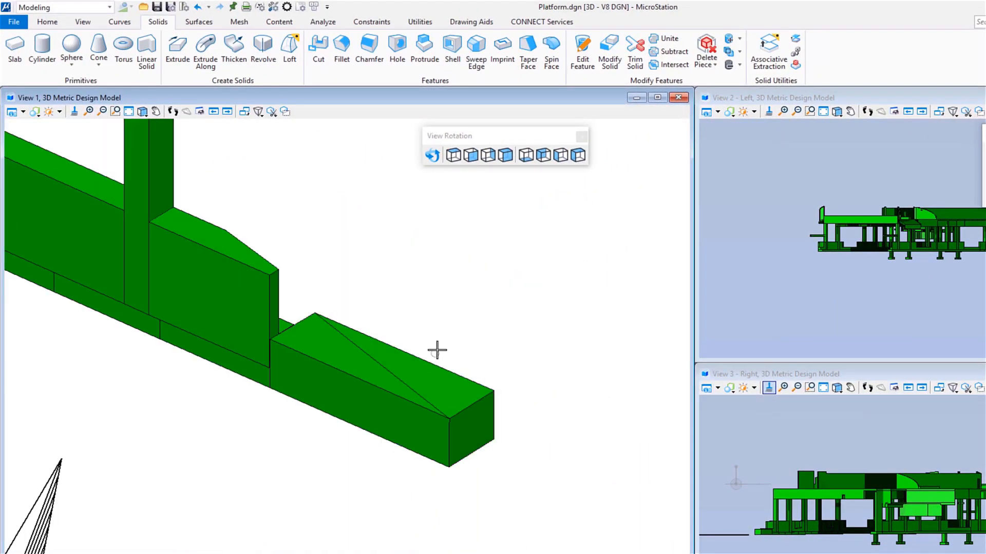
pyautogui.click(397, 364)
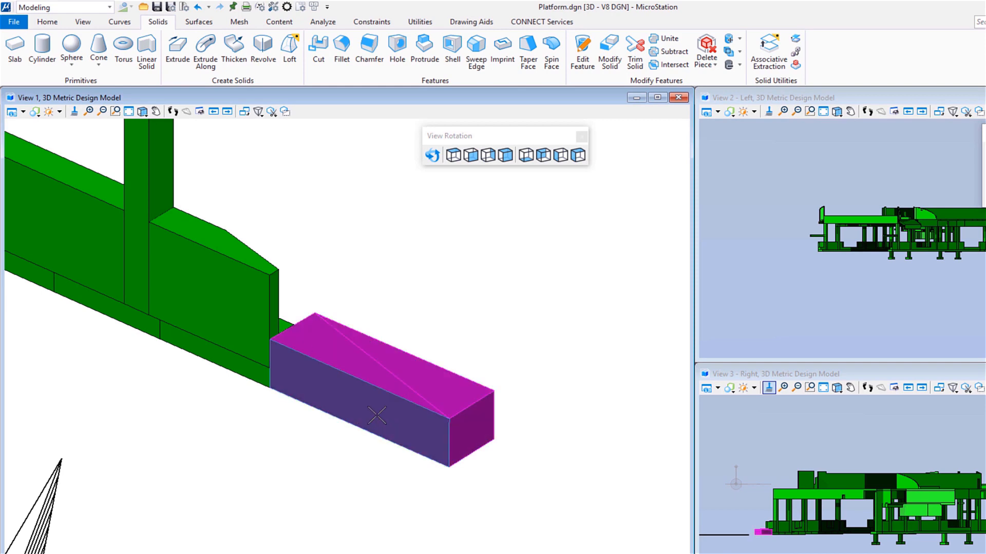
pyautogui.click(339, 341)
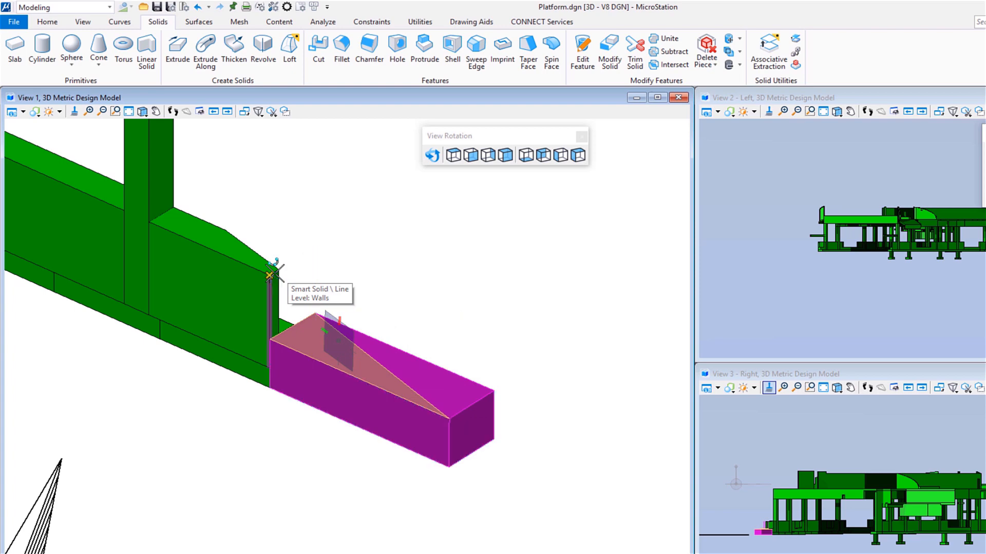
pyautogui.click(271, 274)
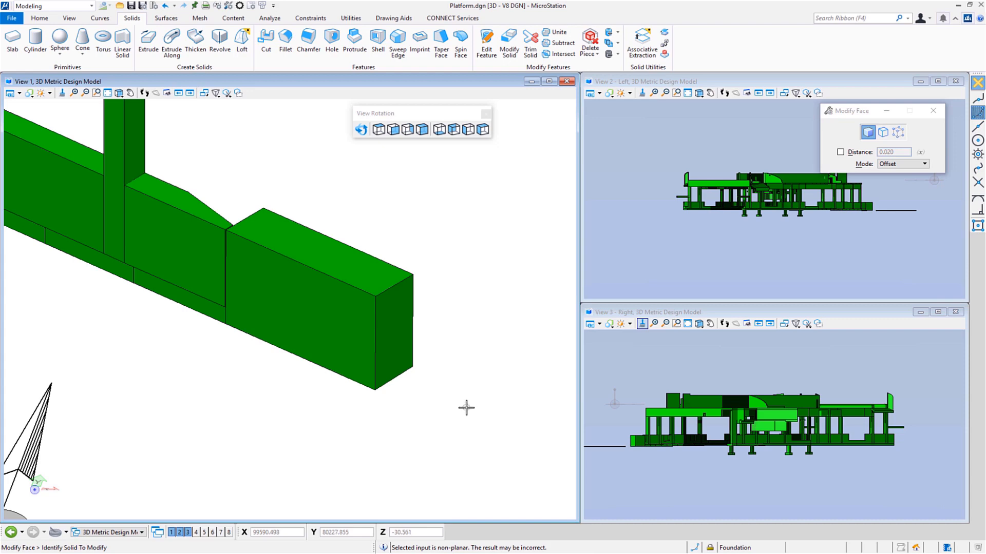
# - Fit the whole platform in View 1 and apply the Hidden Line:Realistic display style to that view
pyautogui.scroll(-3, 466, 408)
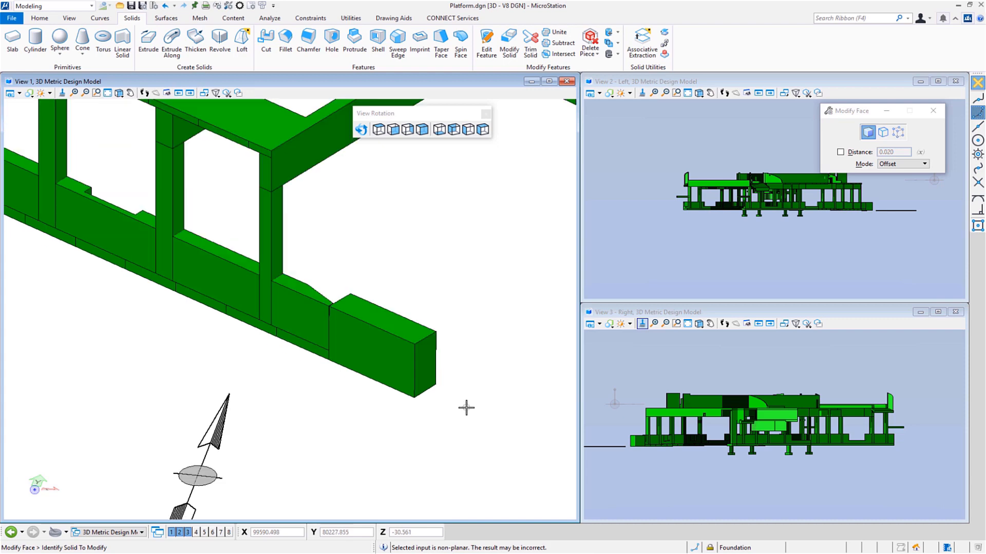
pyautogui.middleClick(462, 320)
pyautogui.middleClick(462, 320)
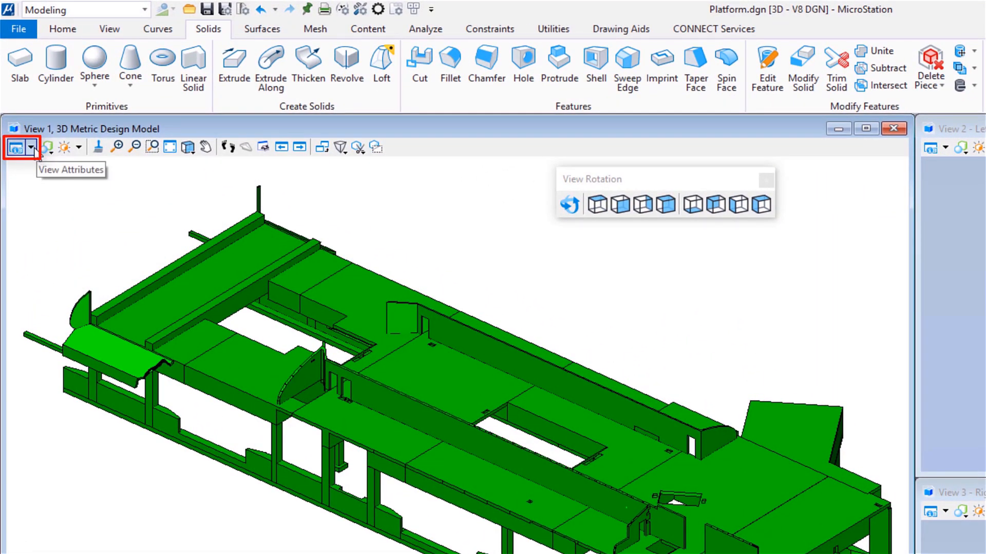
pyautogui.click(31, 148)
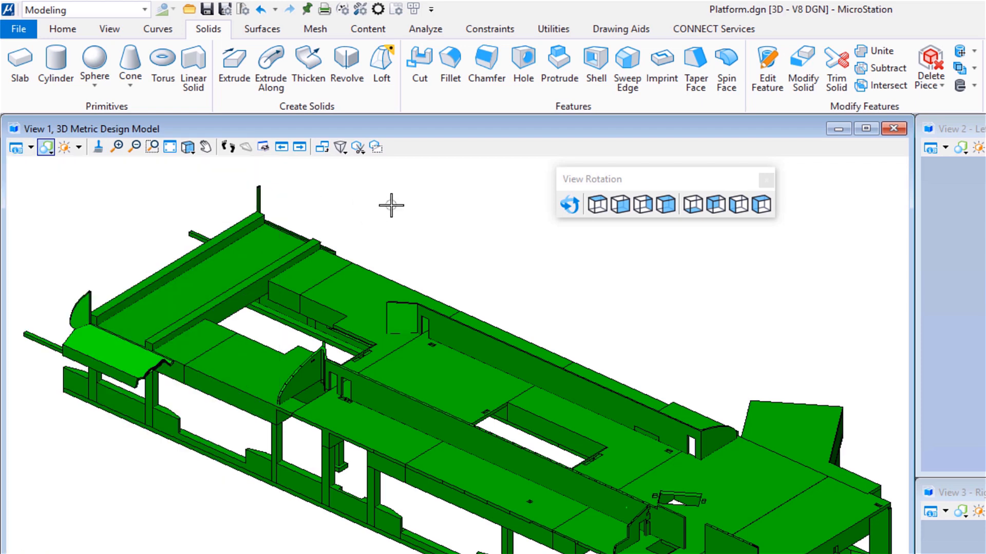
pyautogui.click(46, 149)
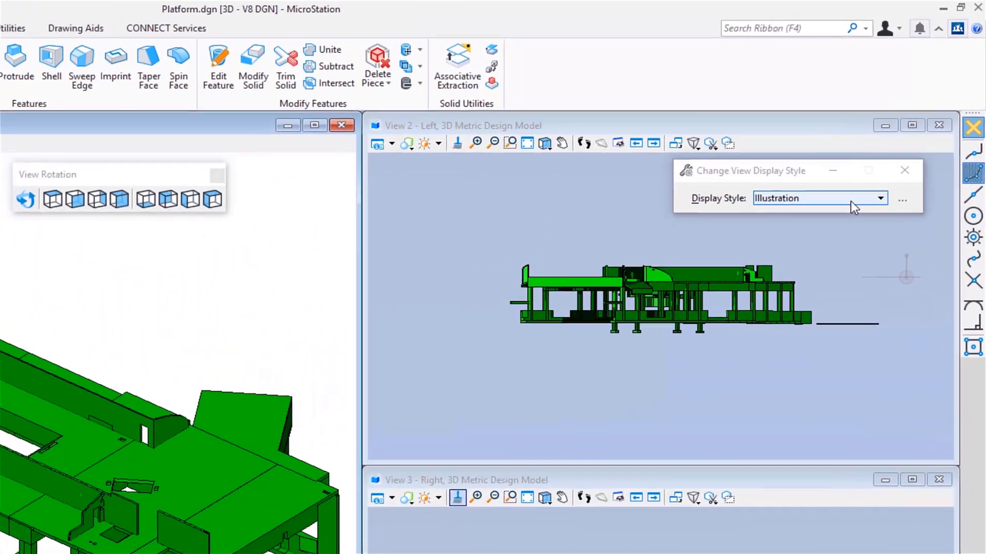
pyautogui.click(851, 202)
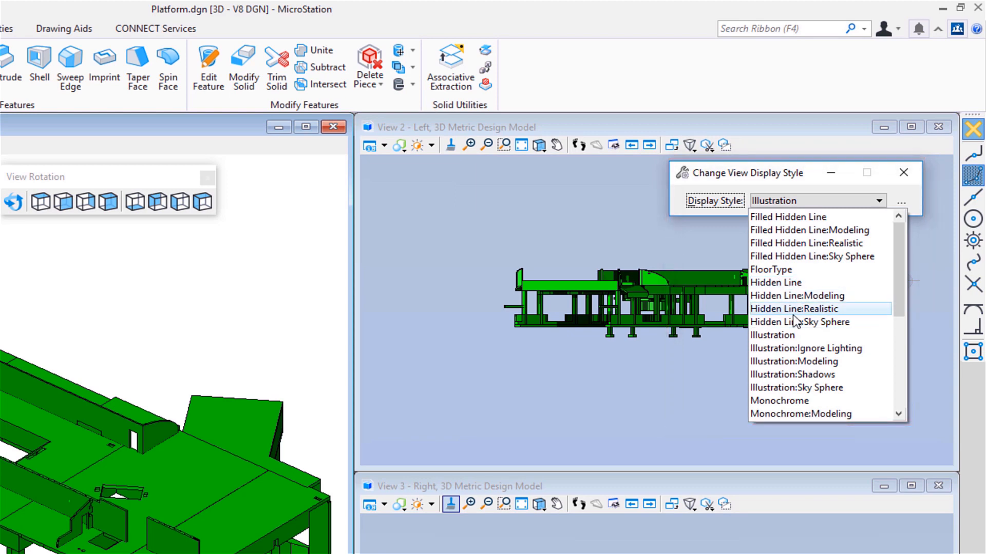
pyautogui.scroll(-1, 799, 337)
pyautogui.scroll(-2, 802, 386)
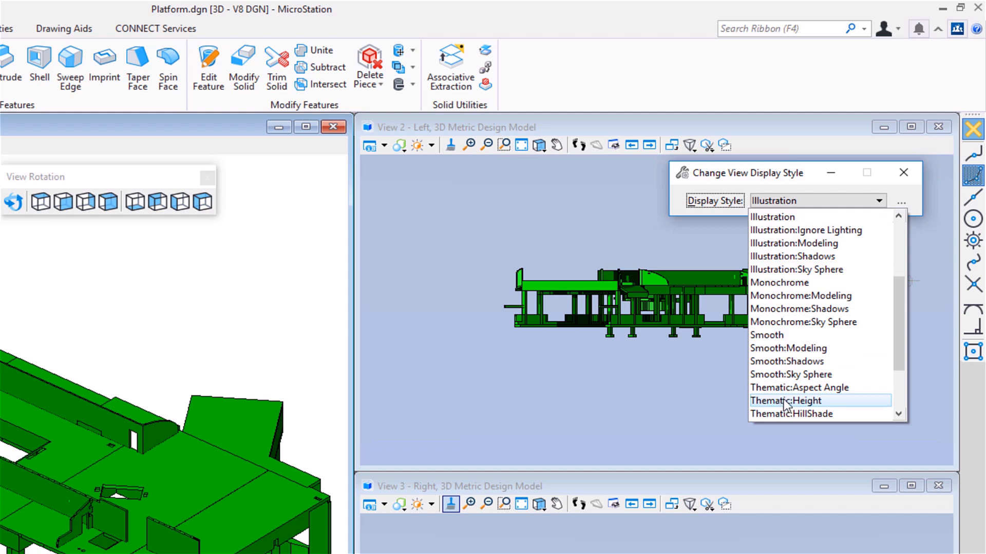
pyautogui.scroll(2, 829, 336)
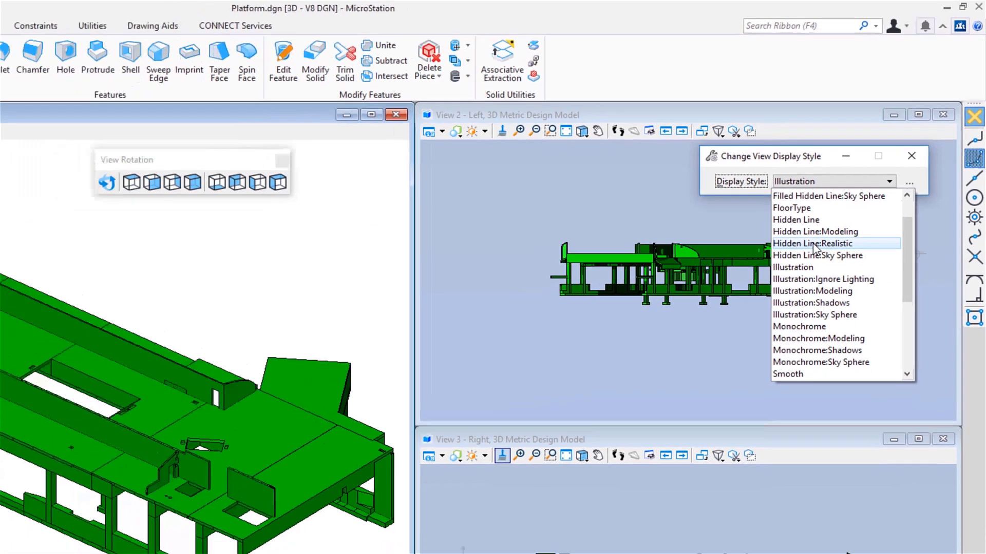
pyautogui.click(795, 270)
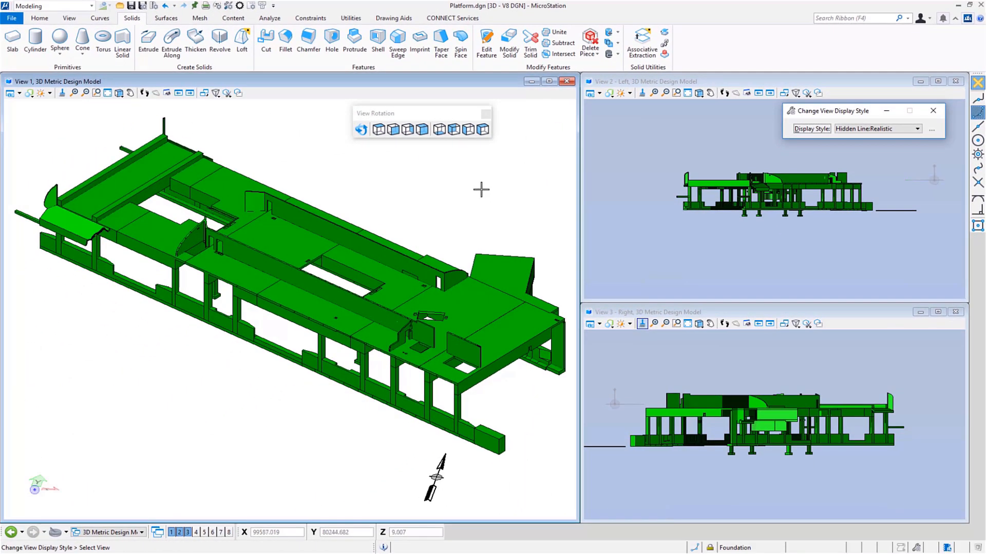
pyautogui.click(413, 207)
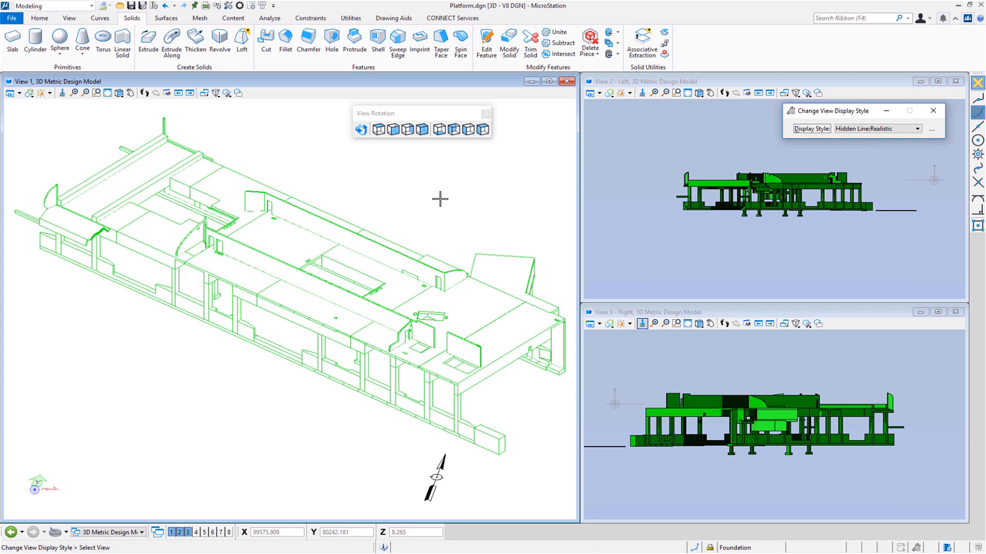
# - Apply the Illustration:Shadows display style to View 1
pyautogui.click(878, 130)
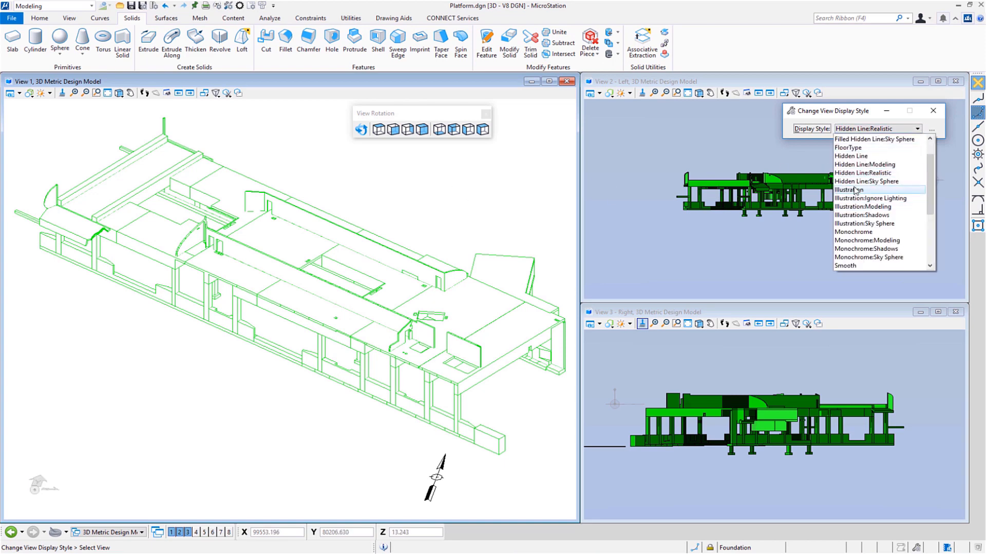
pyautogui.click(849, 215)
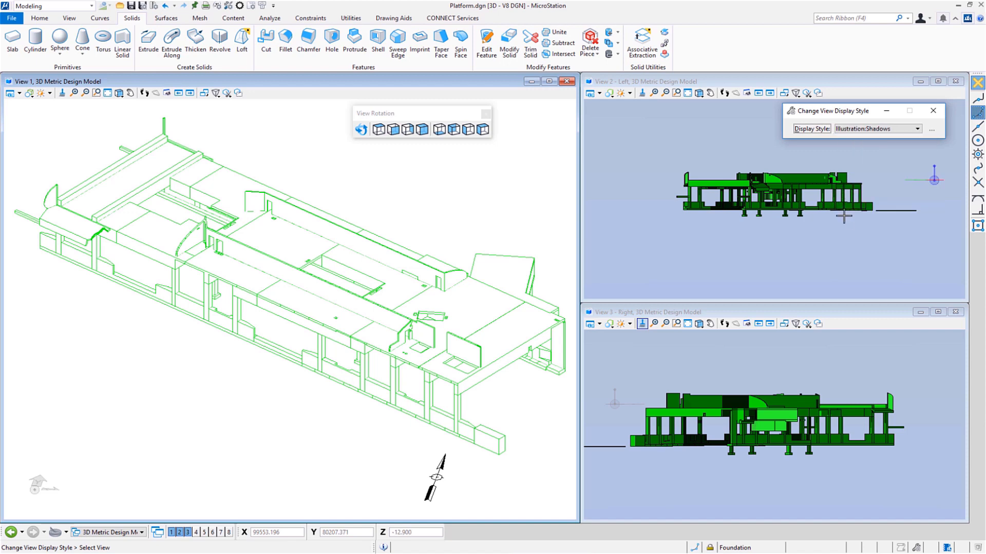
pyautogui.click(403, 229)
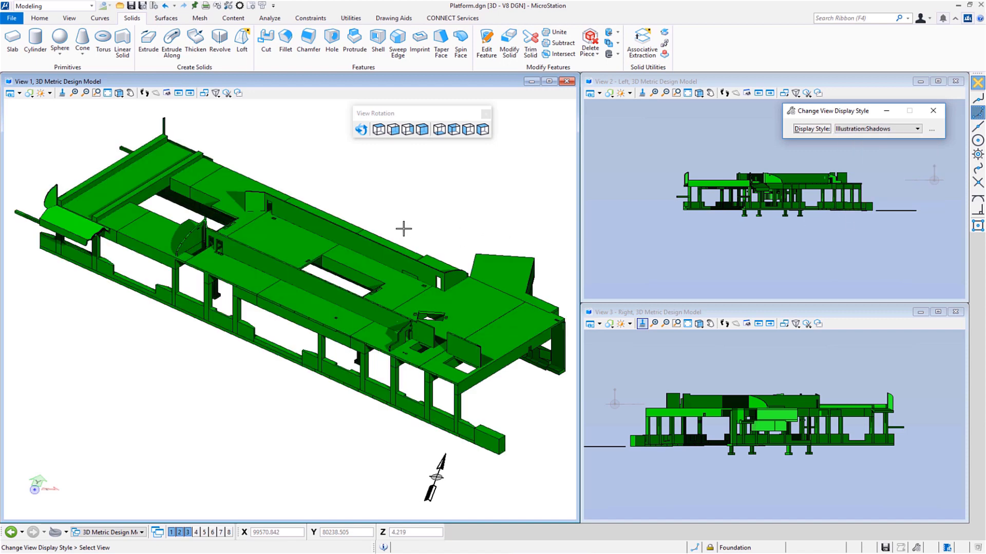